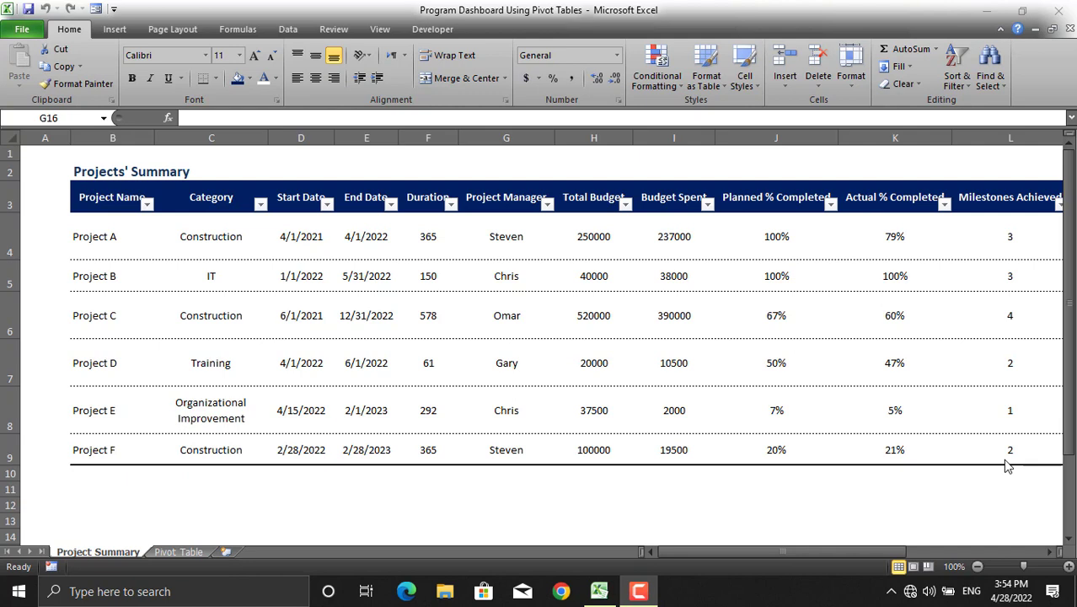
Scroll the Project Summary table across to the Status column, then open the Pivot Table sheet
click(733, 556)
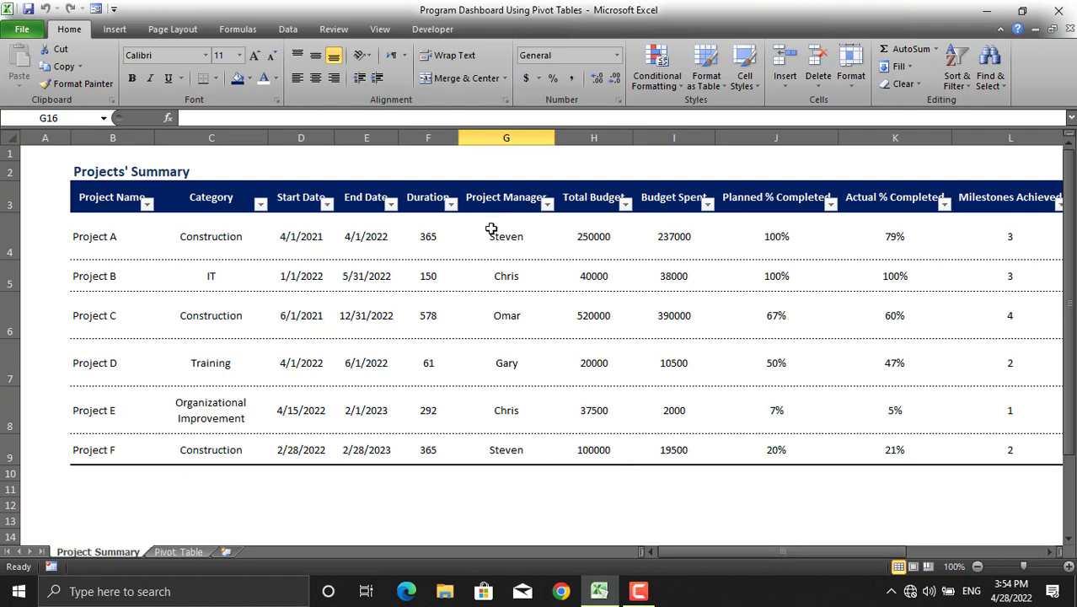
drag(712, 550, 844, 553)
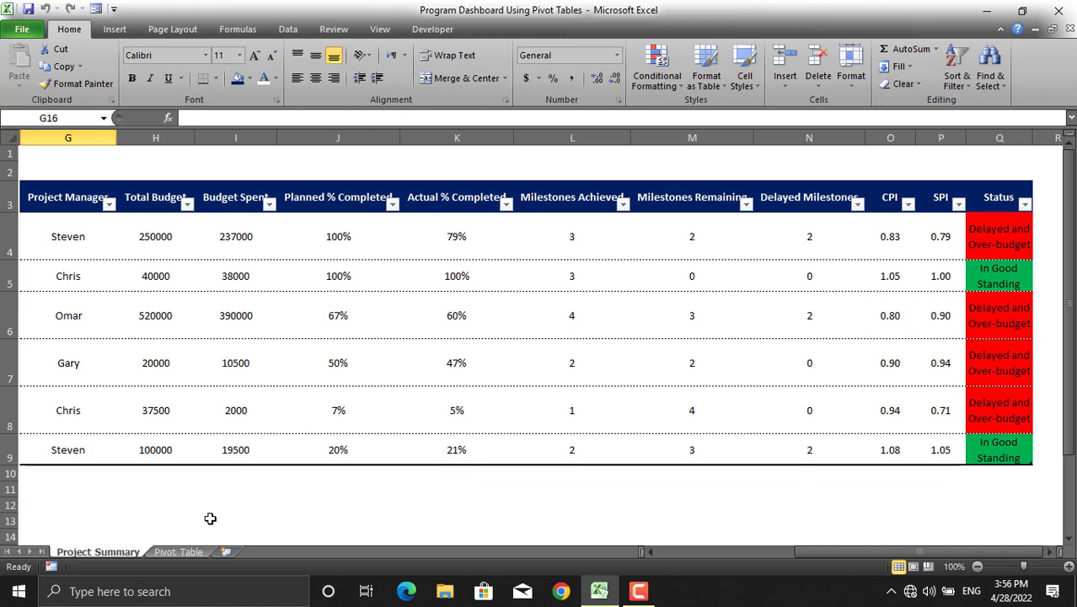
click(187, 551)
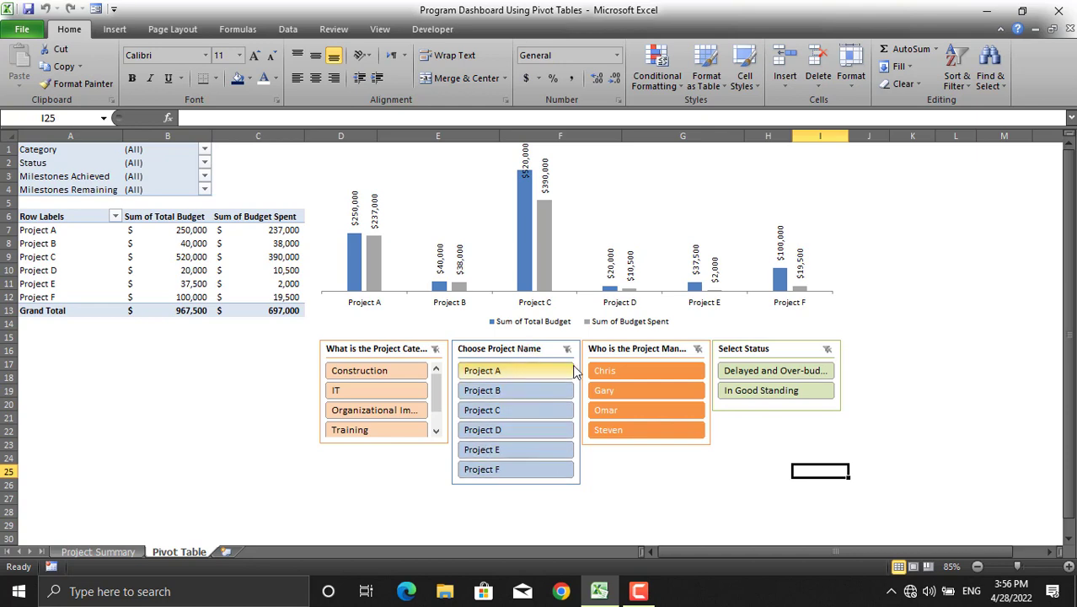
Filter the dashboard to Steven with the Project Manager slicer, clear it, then select a pivot value
click(647, 431)
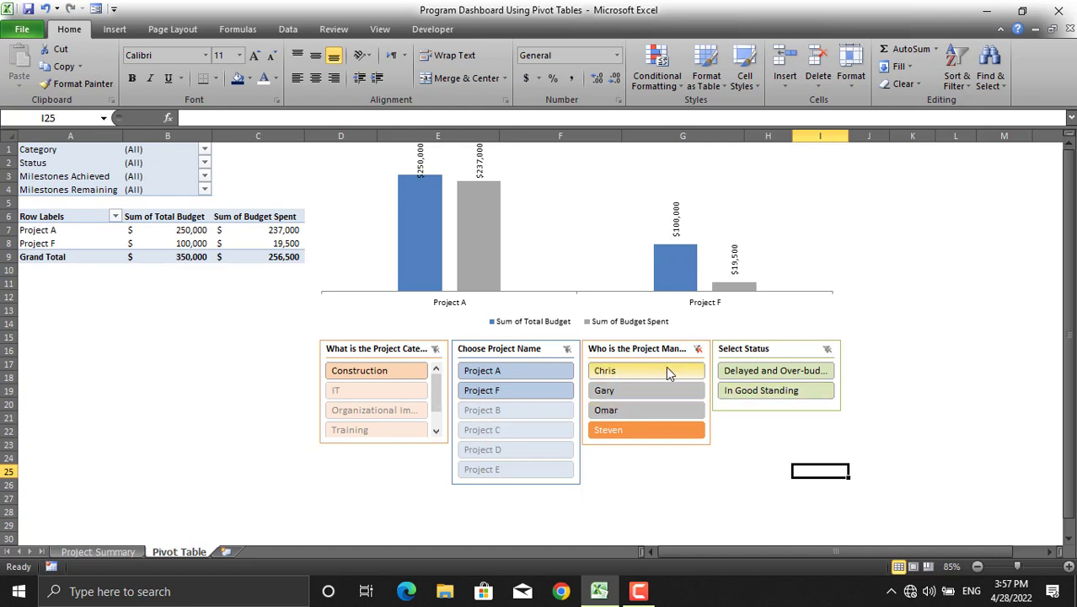
click(697, 349)
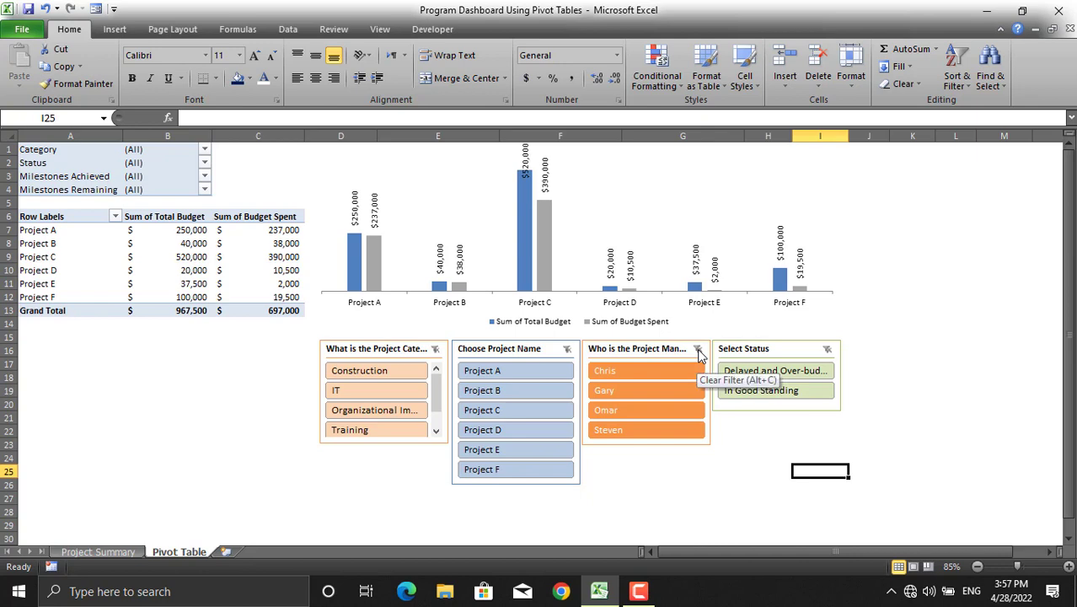
click(189, 243)
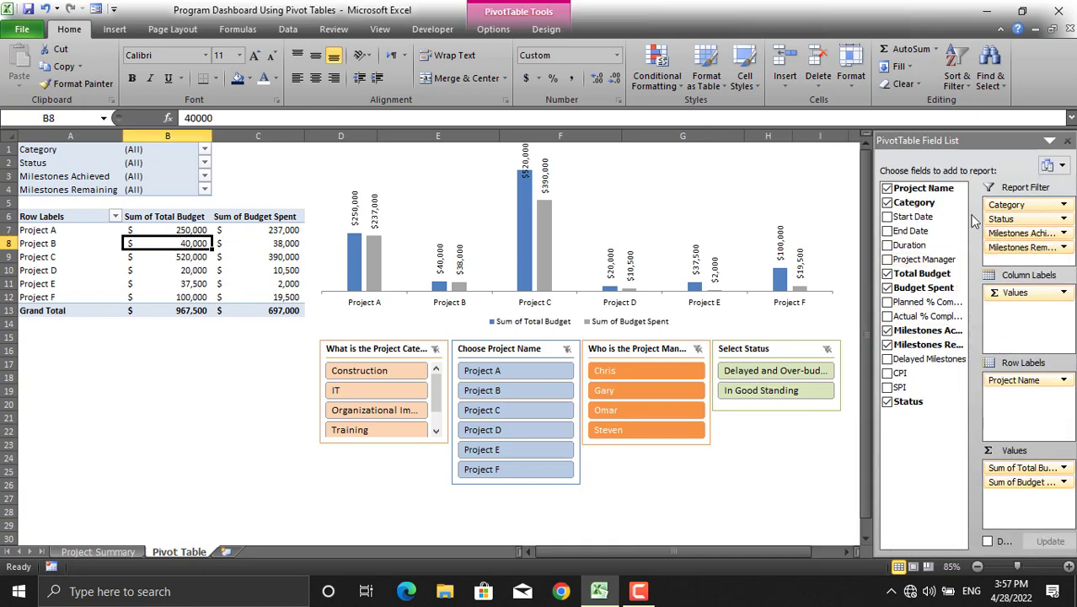
Add Project Manager as a report filter set to Steven, and add CPI to the pivot values
drag(924, 259, 1017, 262)
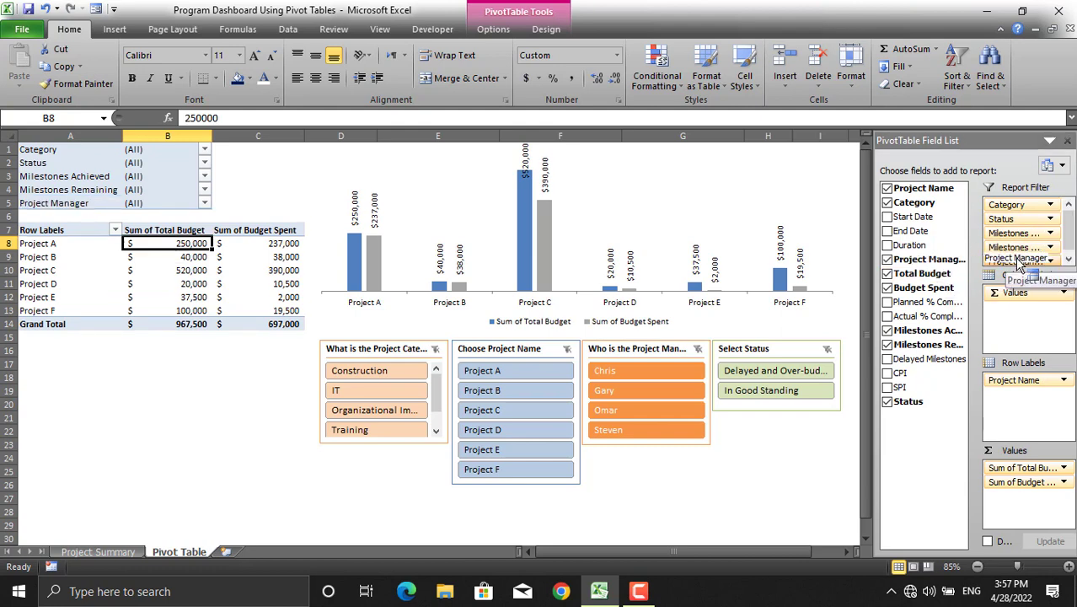
click(204, 205)
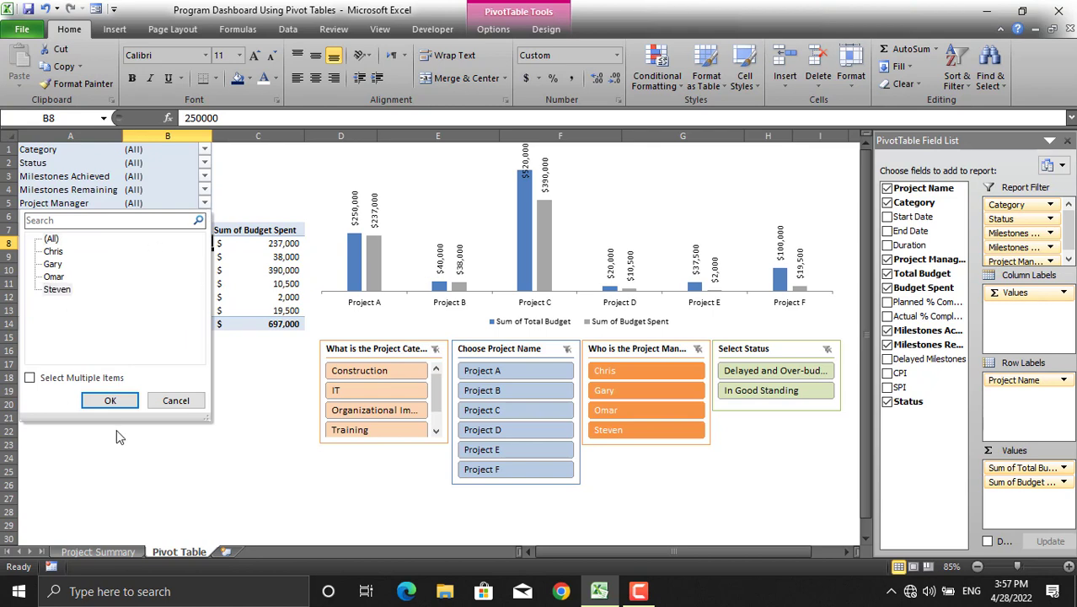
click(109, 401)
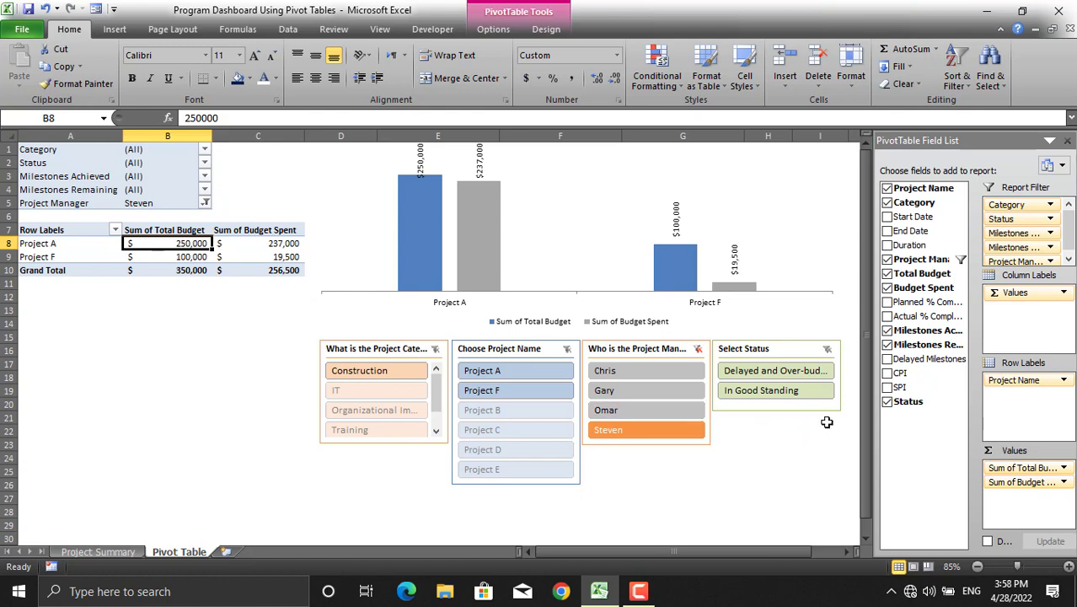
drag(894, 379, 1013, 506)
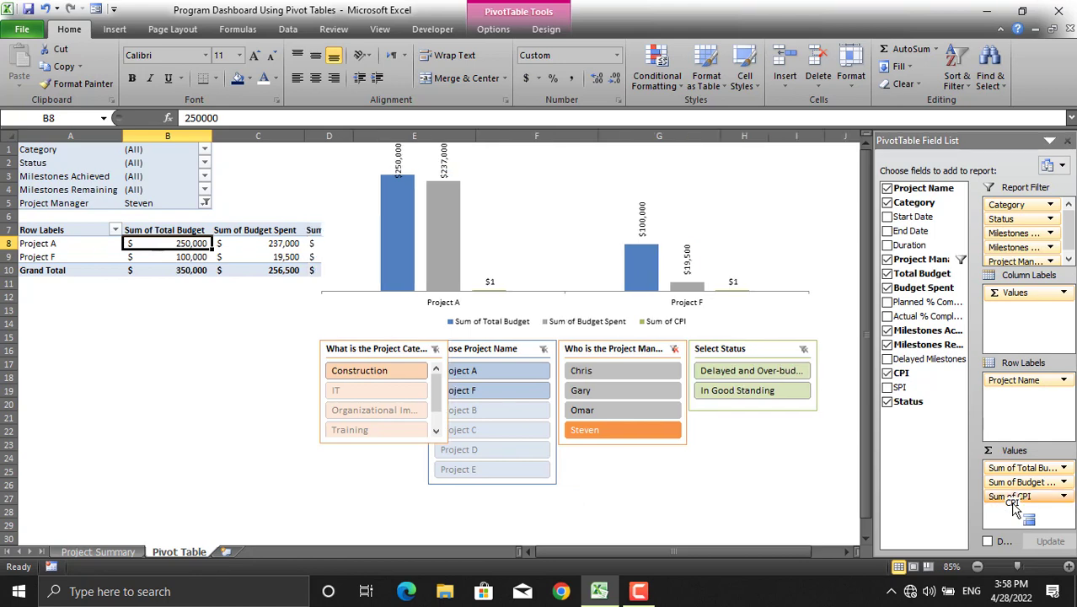
click(257, 310)
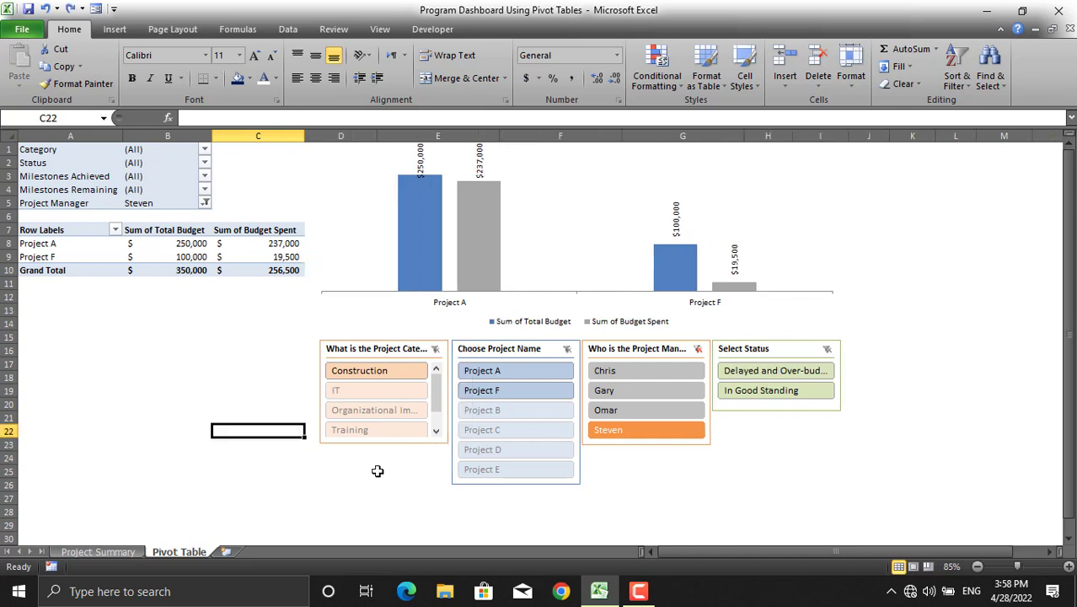
Filter the pivot Category to Construction and reset the Project Manager filter to all managers
click(206, 151)
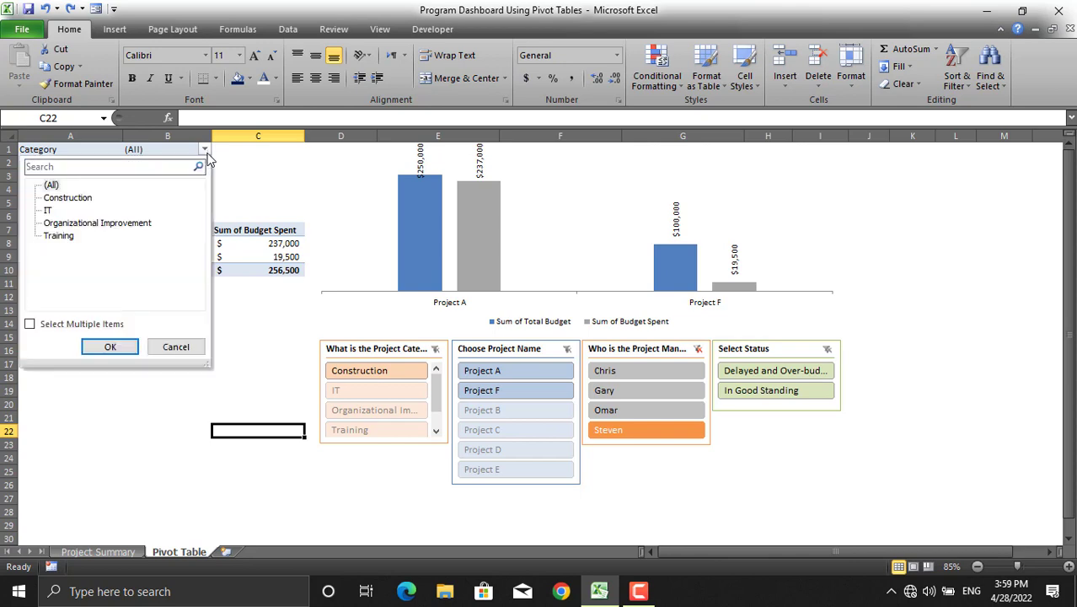
click(68, 198)
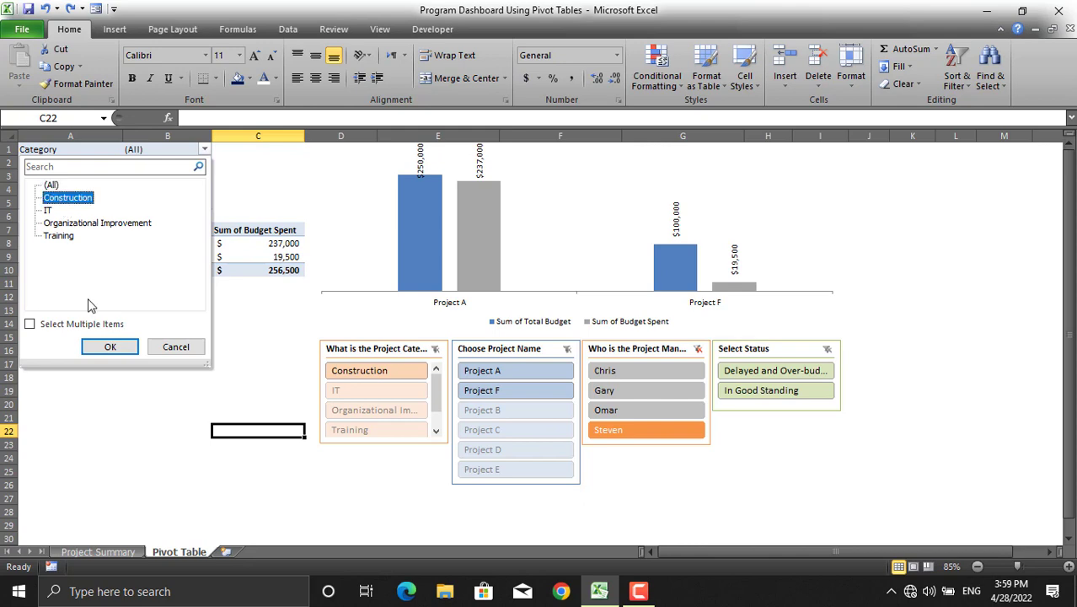
click(108, 347)
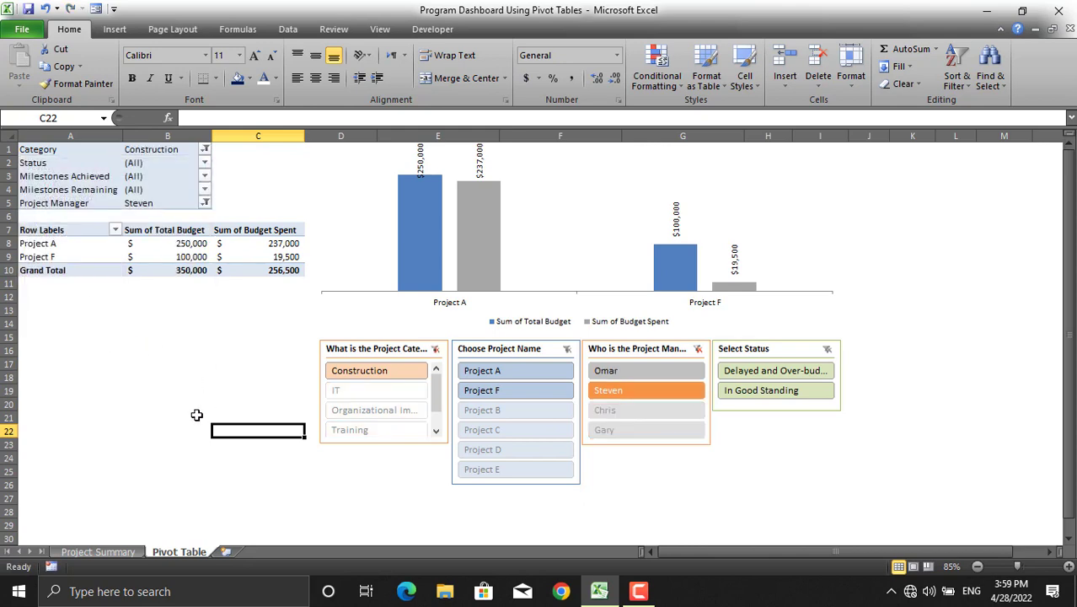
click(204, 205)
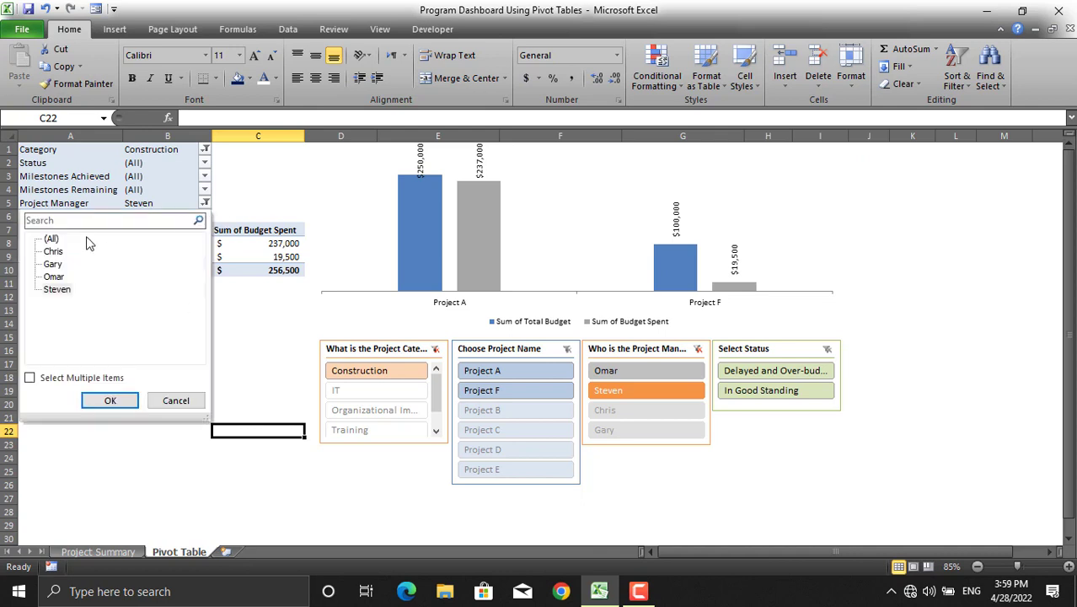
click(110, 400)
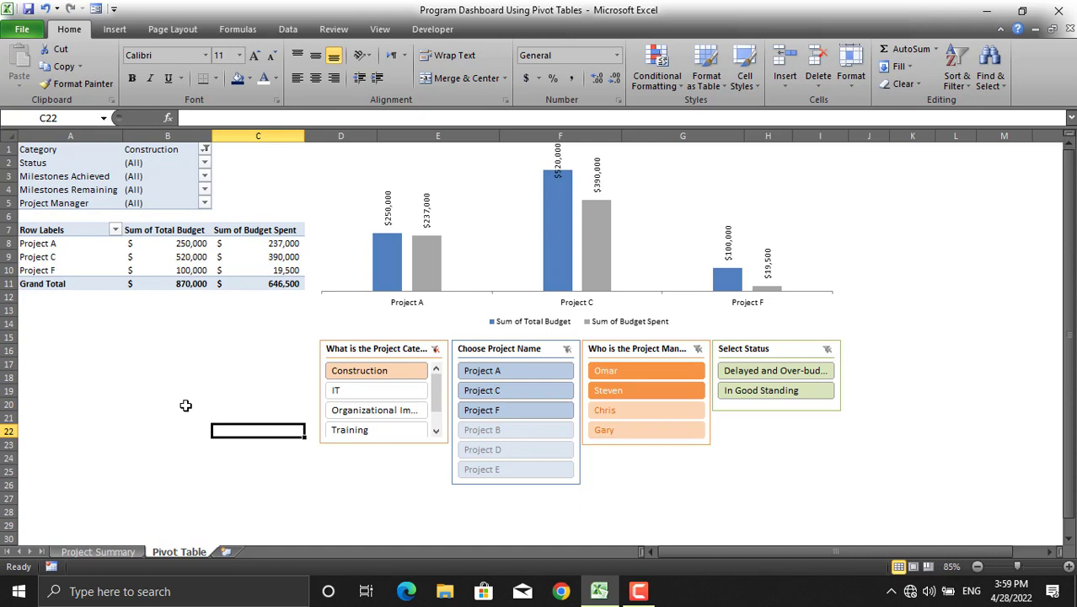
Reset the Category filter to (All) and set the Status filter to In Good Standing
click(205, 150)
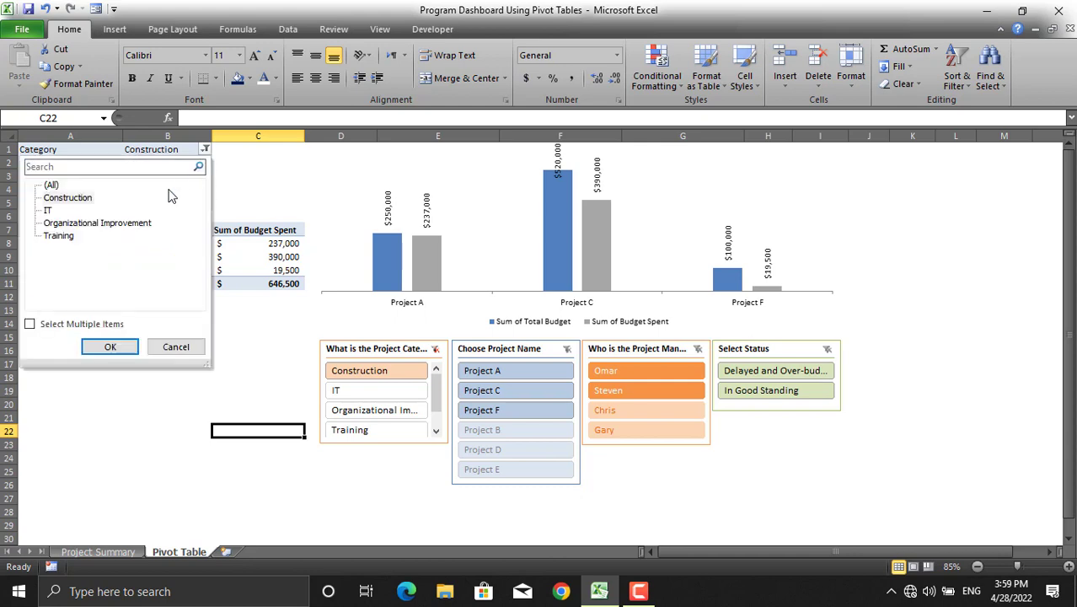
click(50, 185)
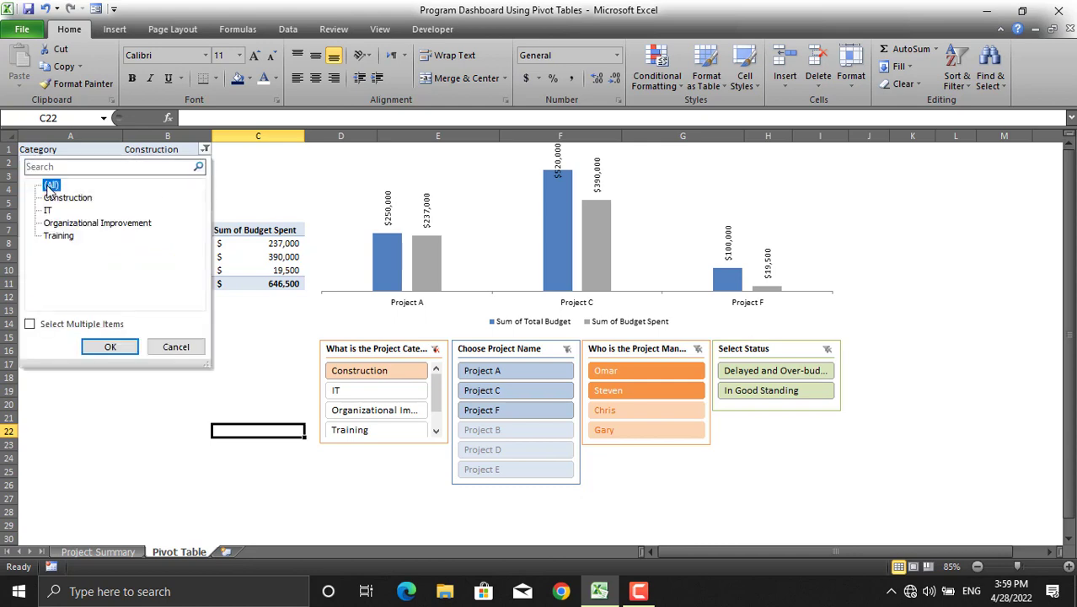
click(110, 347)
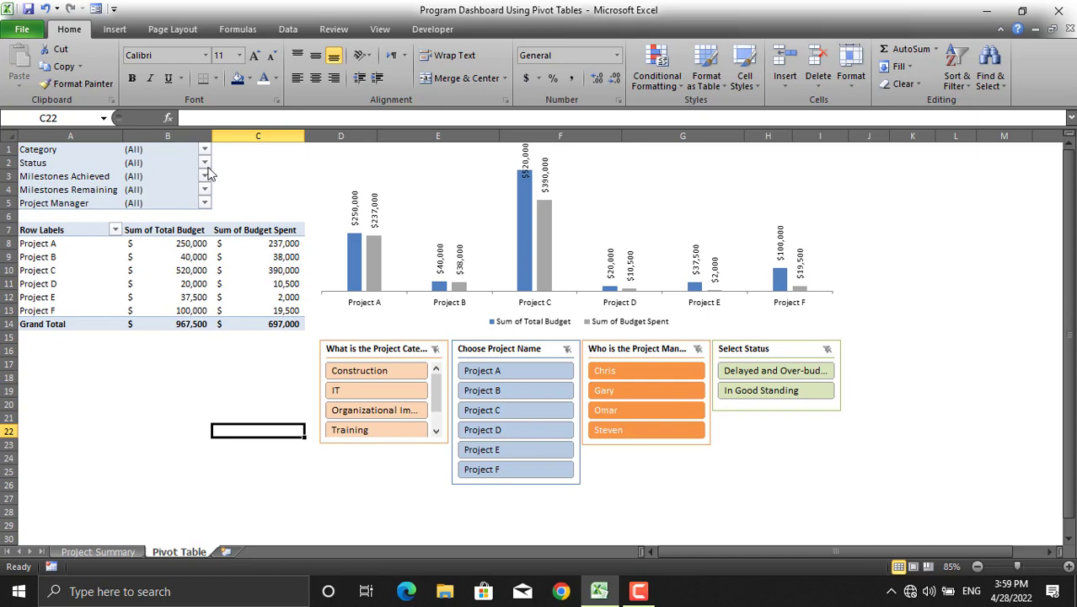
click(206, 165)
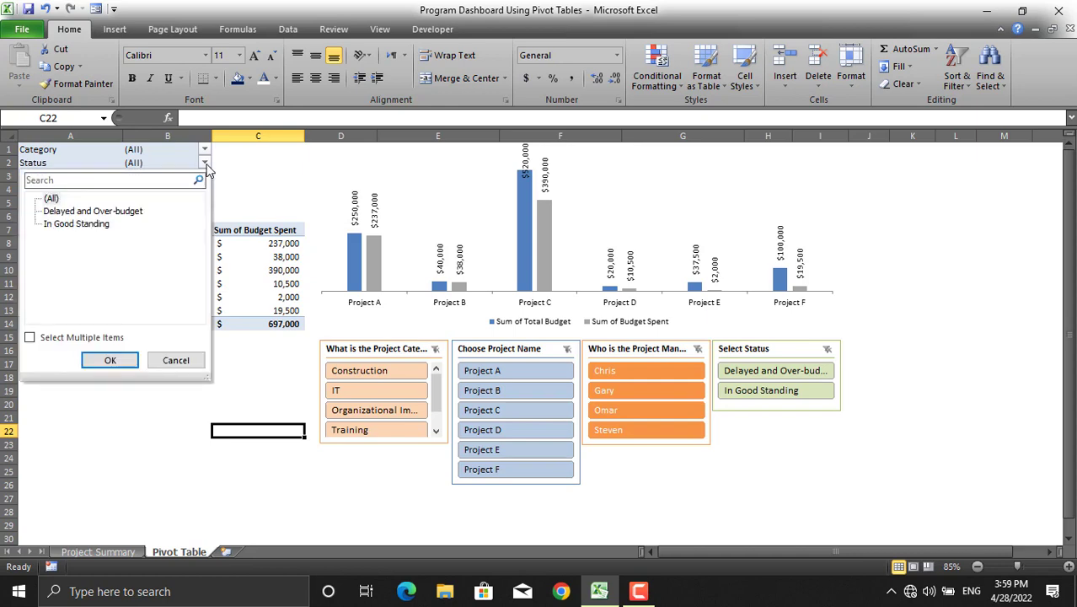
click(97, 224)
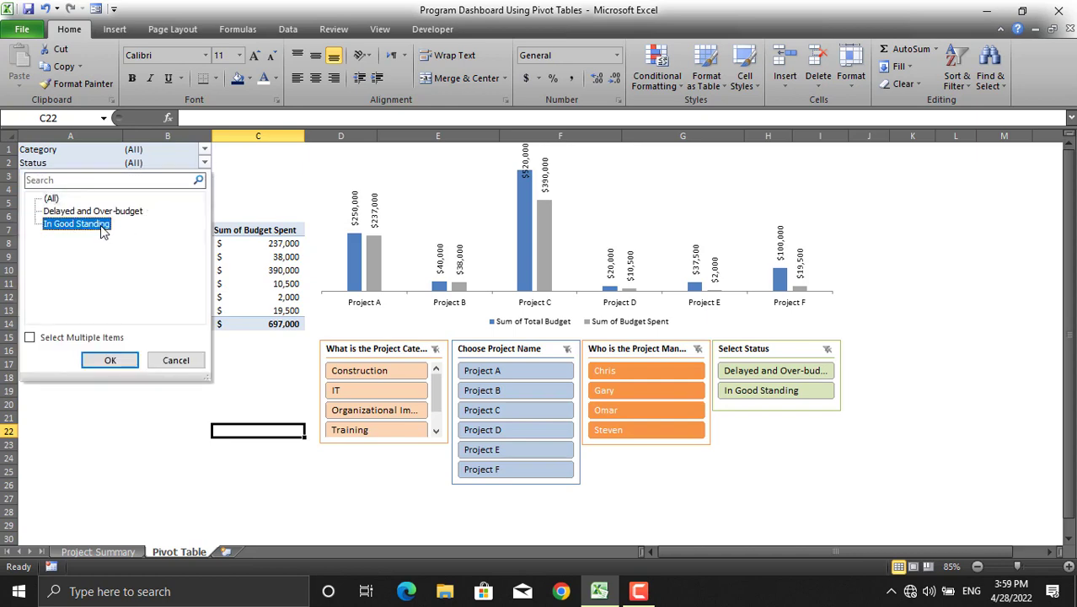
click(117, 360)
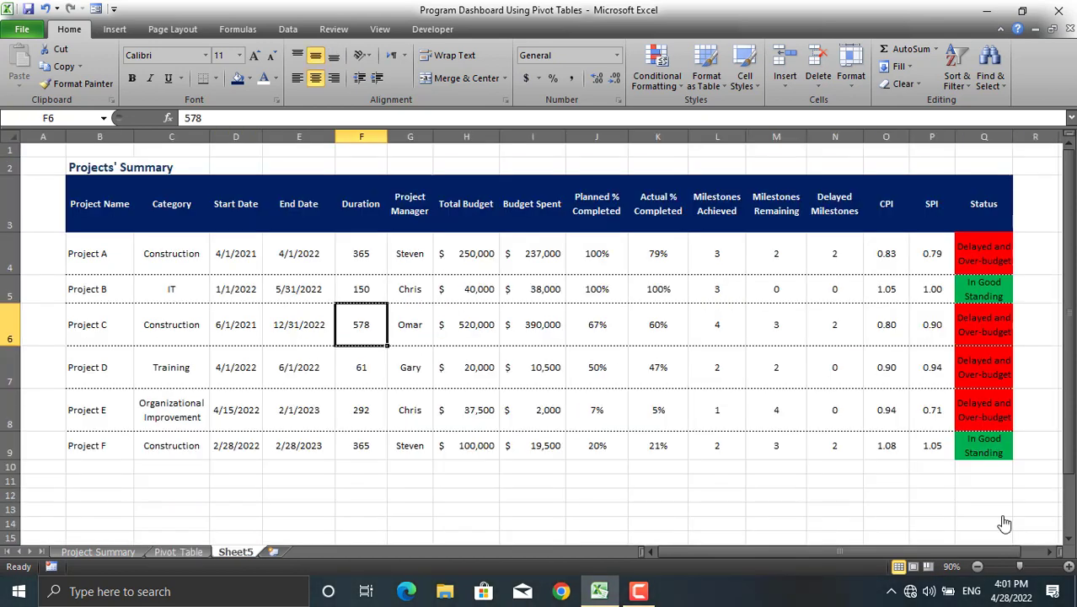
On Sheet5, convert the project data B3:Q9 into a table, then undo the conversion
click(107, 551)
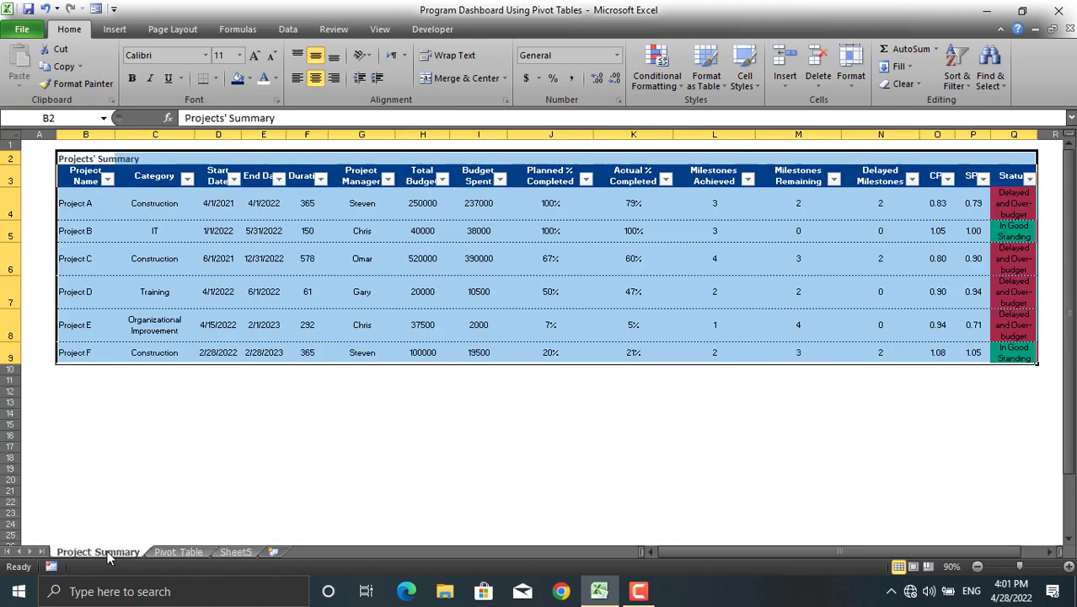
click(241, 552)
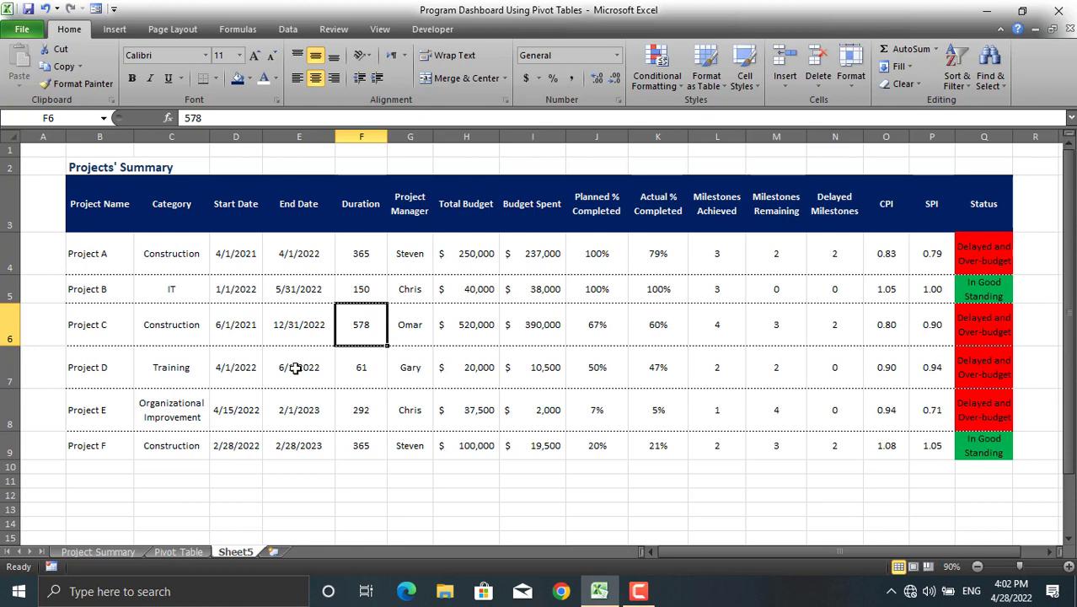
click(304, 309)
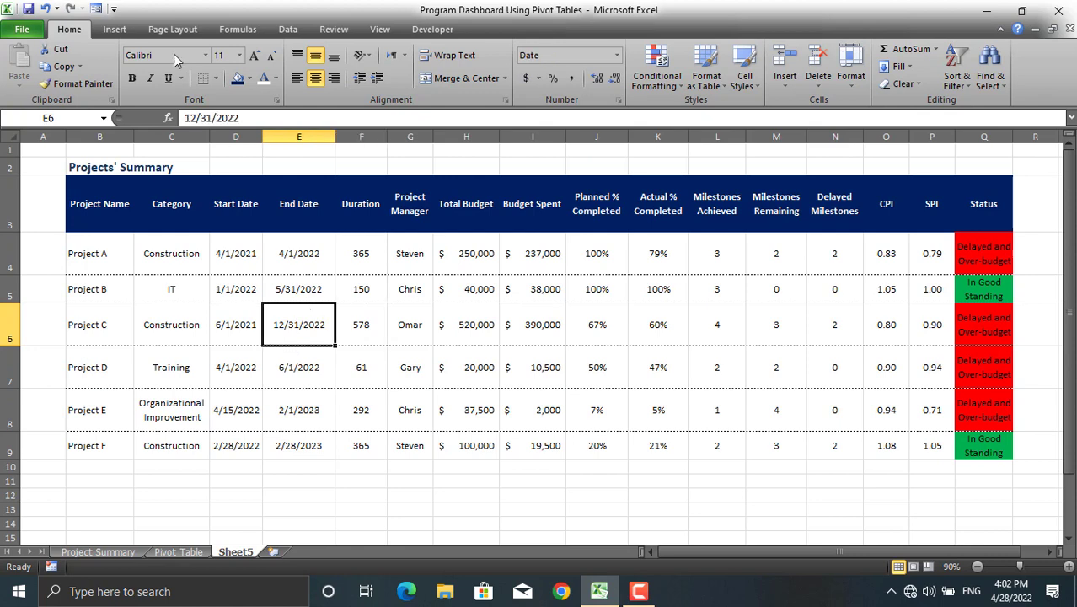
click(114, 29)
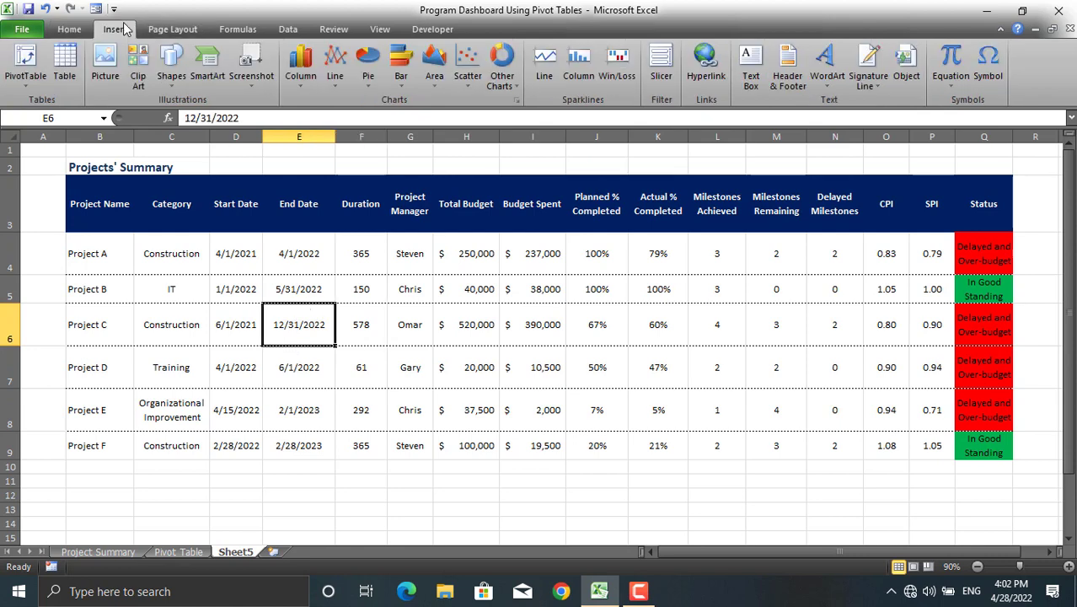
click(65, 62)
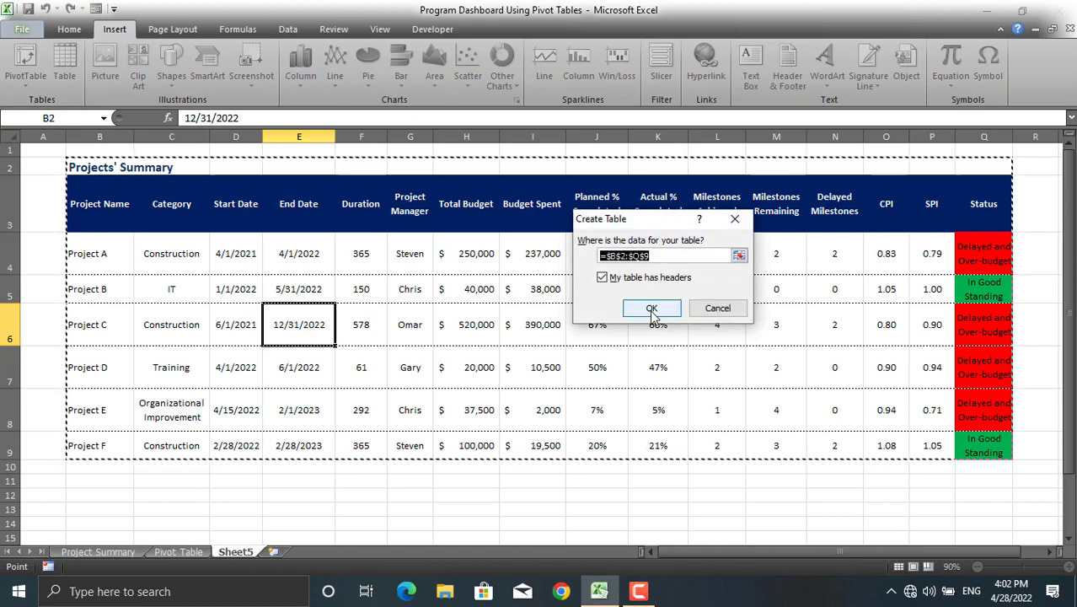
click(739, 258)
drag(86, 194, 969, 442)
click(743, 237)
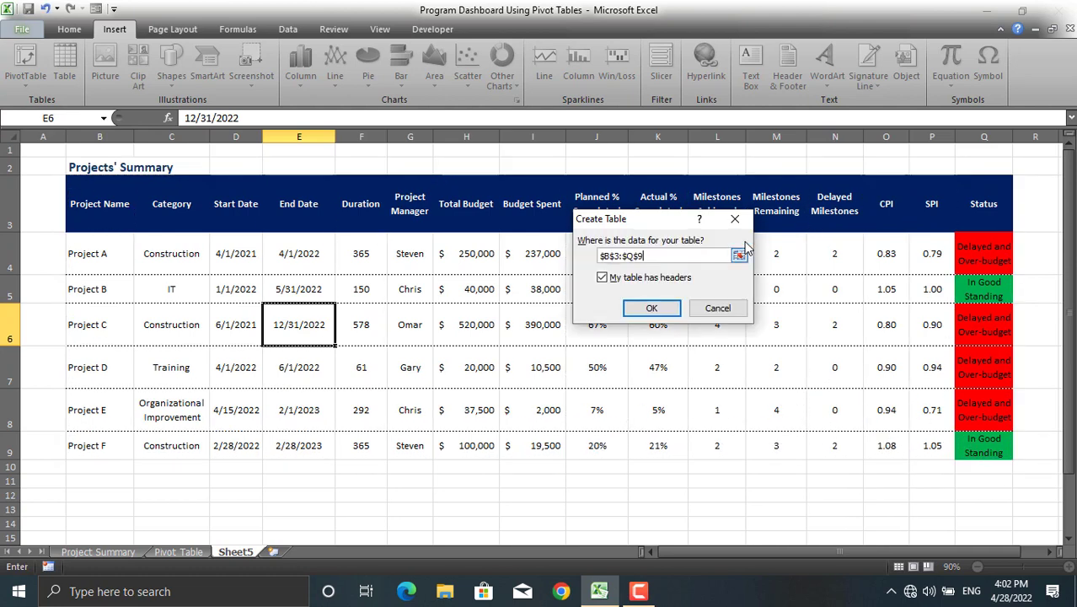
click(651, 308)
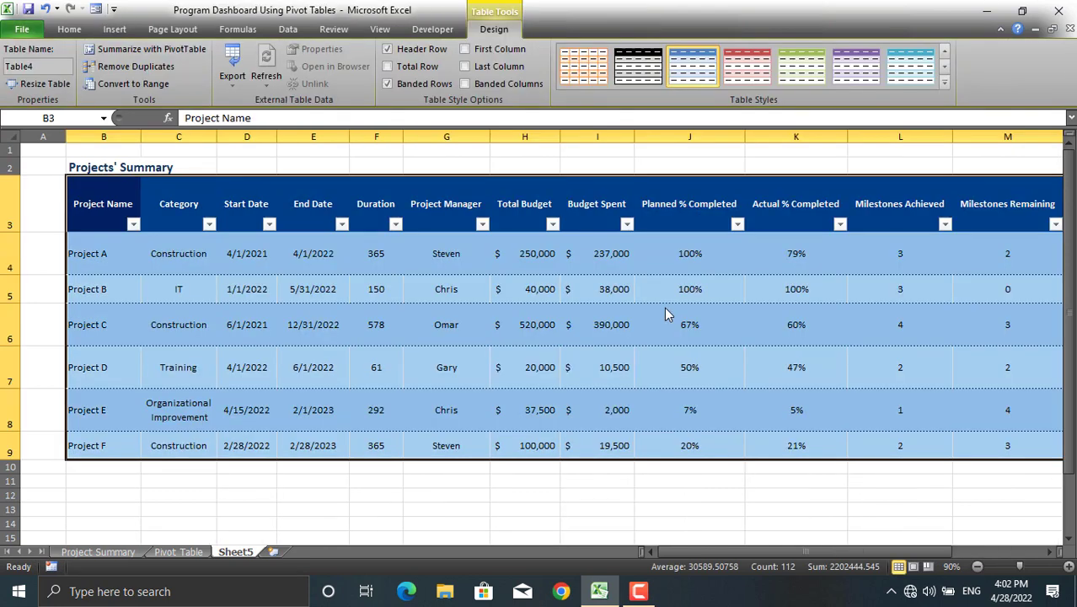
key(ctrl+z)
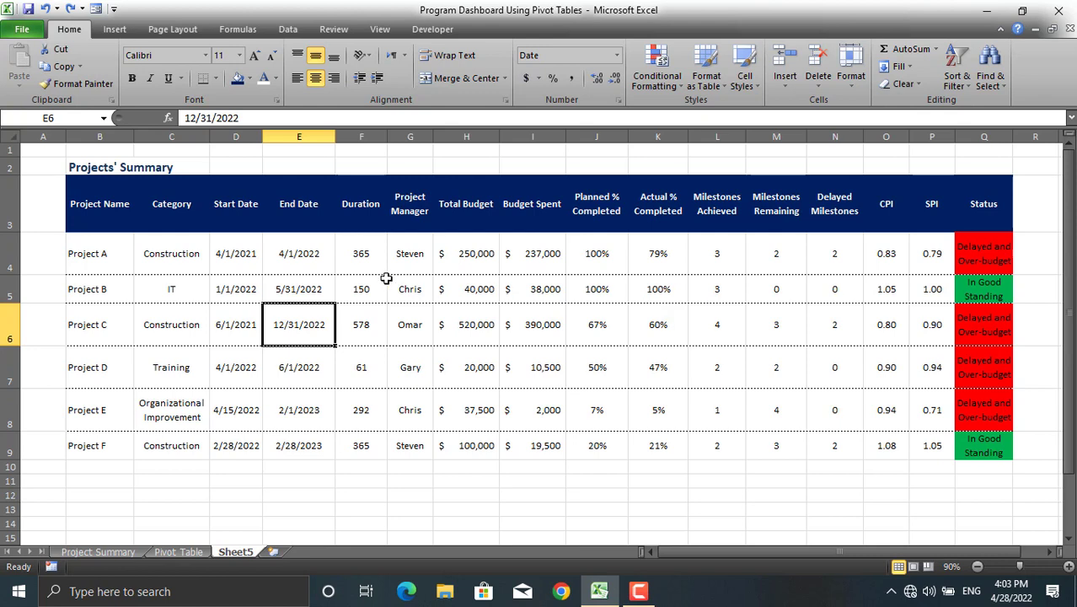
Create a table with headers from range $B$3:$Q$9 using Ctrl+T
click(456, 317)
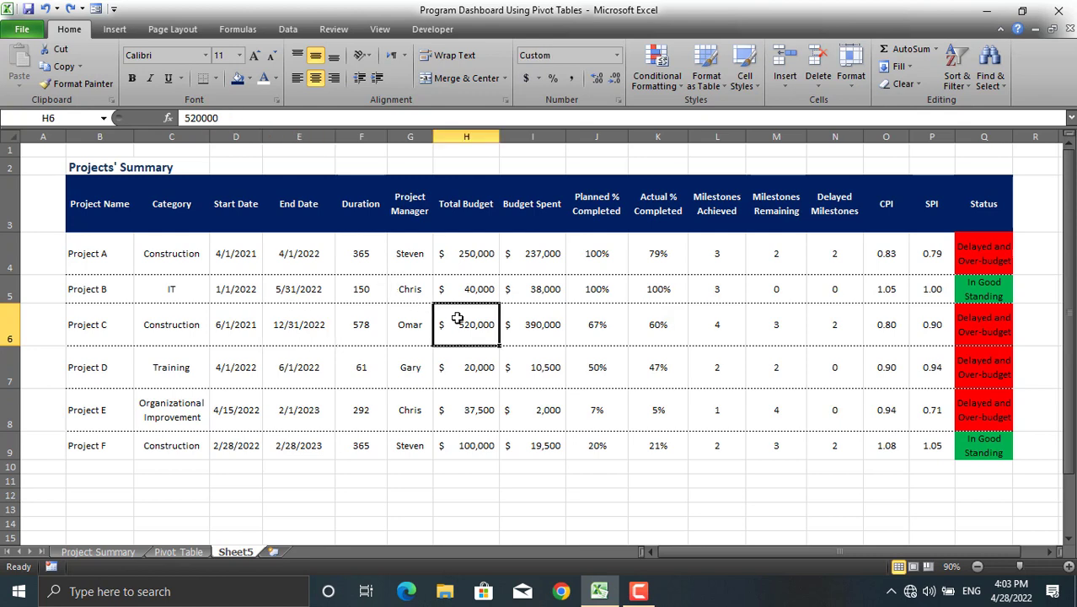
key(ctrl+t)
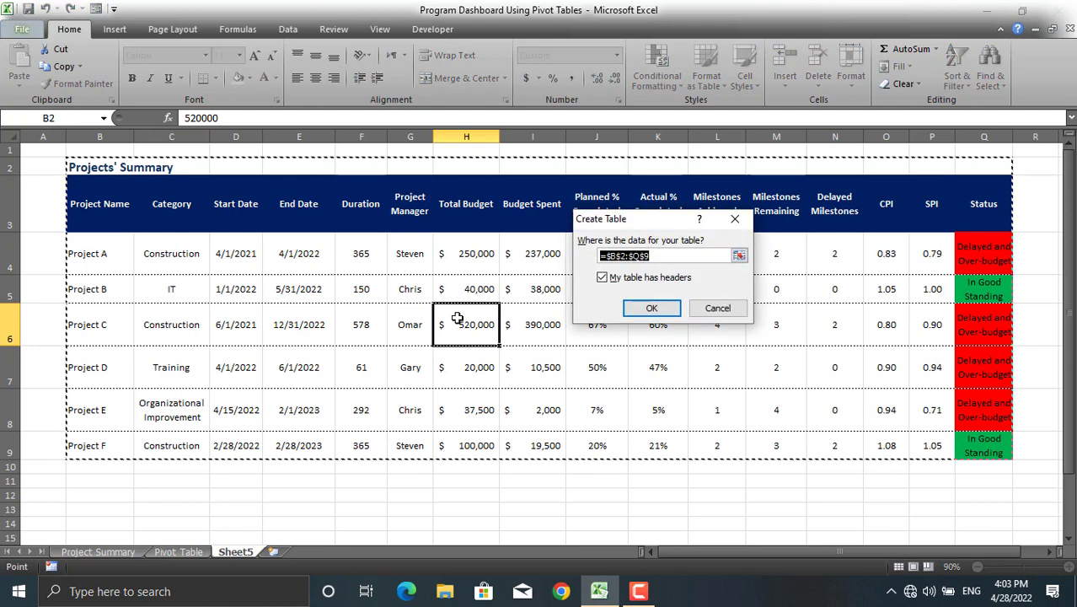
click(738, 256)
drag(74, 198, 1010, 453)
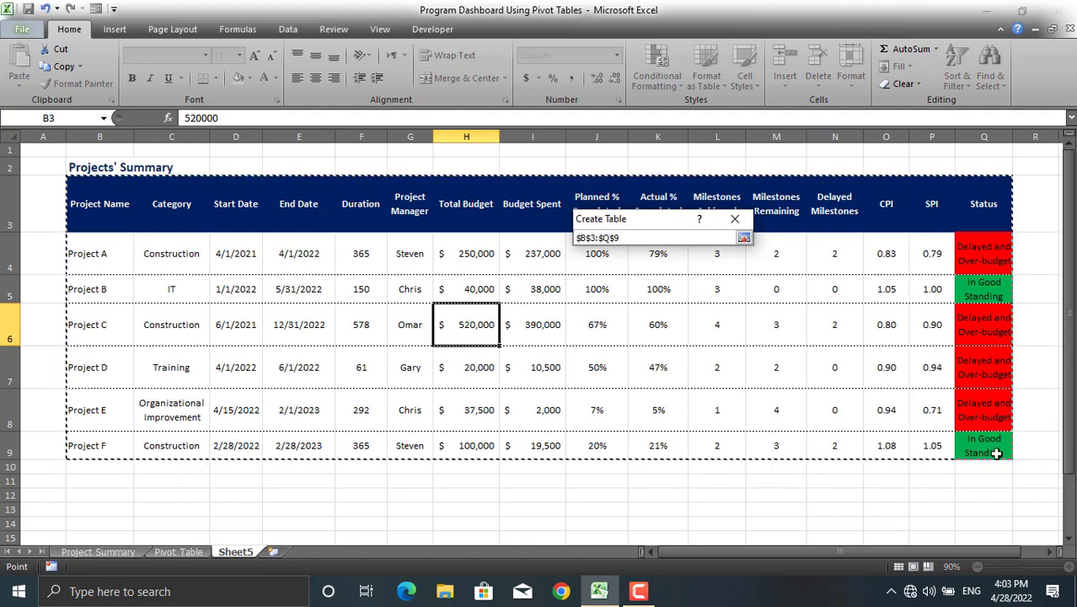
click(732, 263)
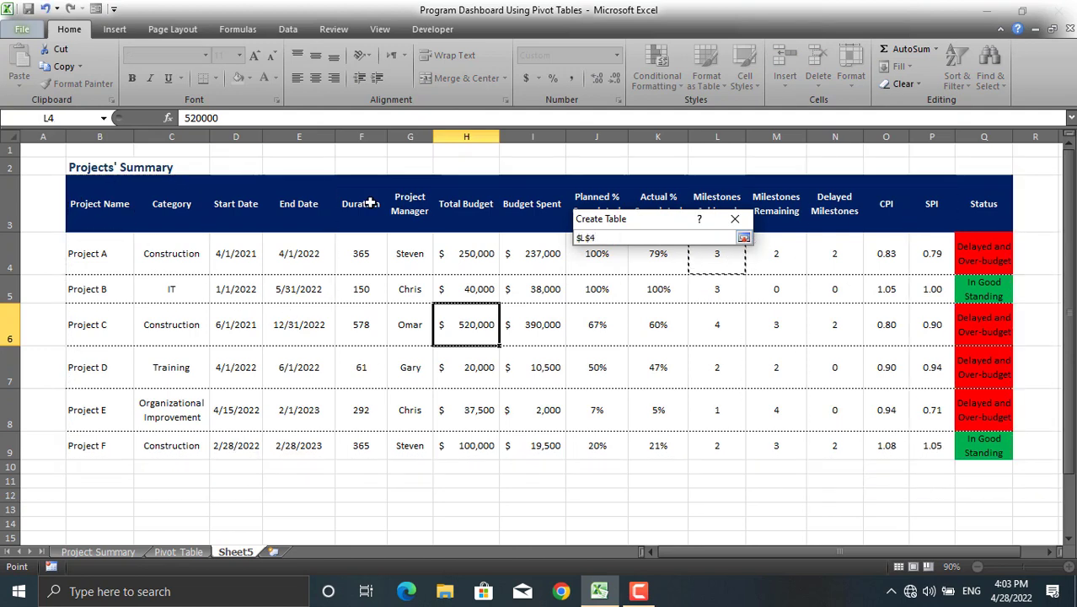
drag(106, 189, 978, 451)
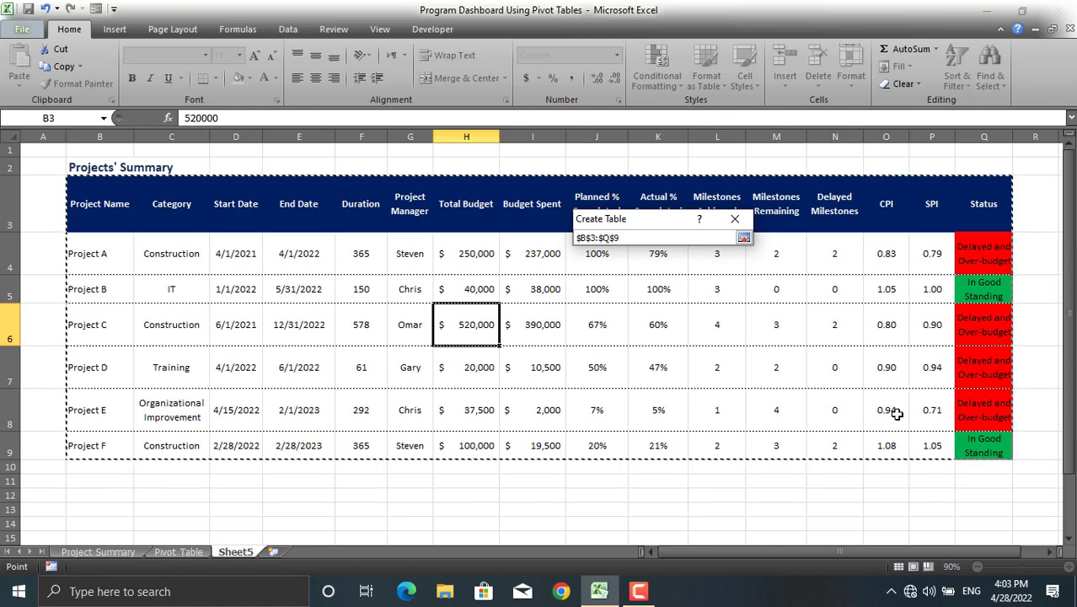
click(743, 239)
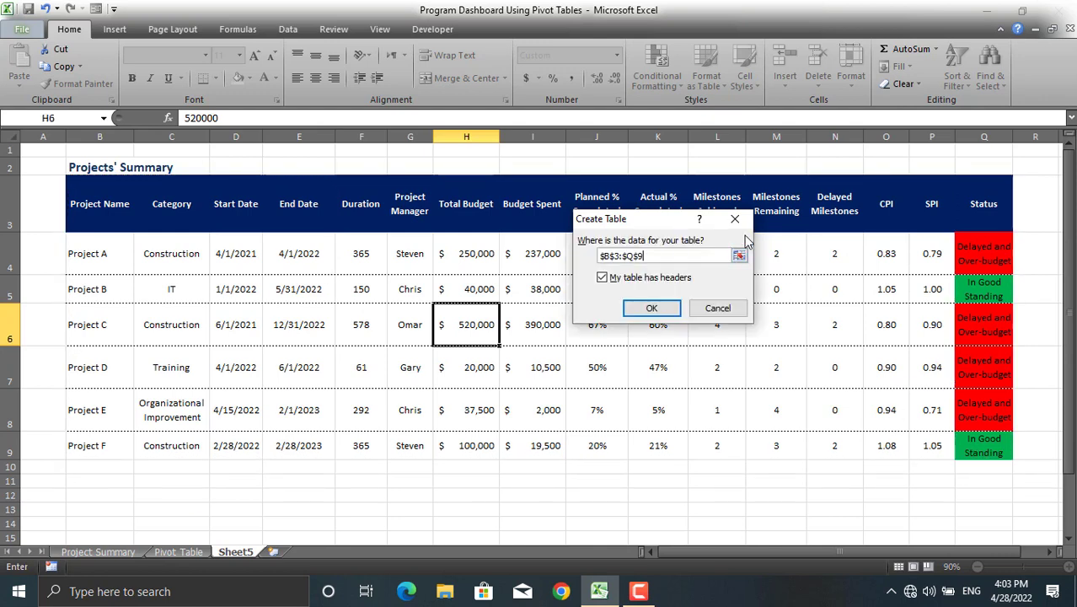
click(657, 306)
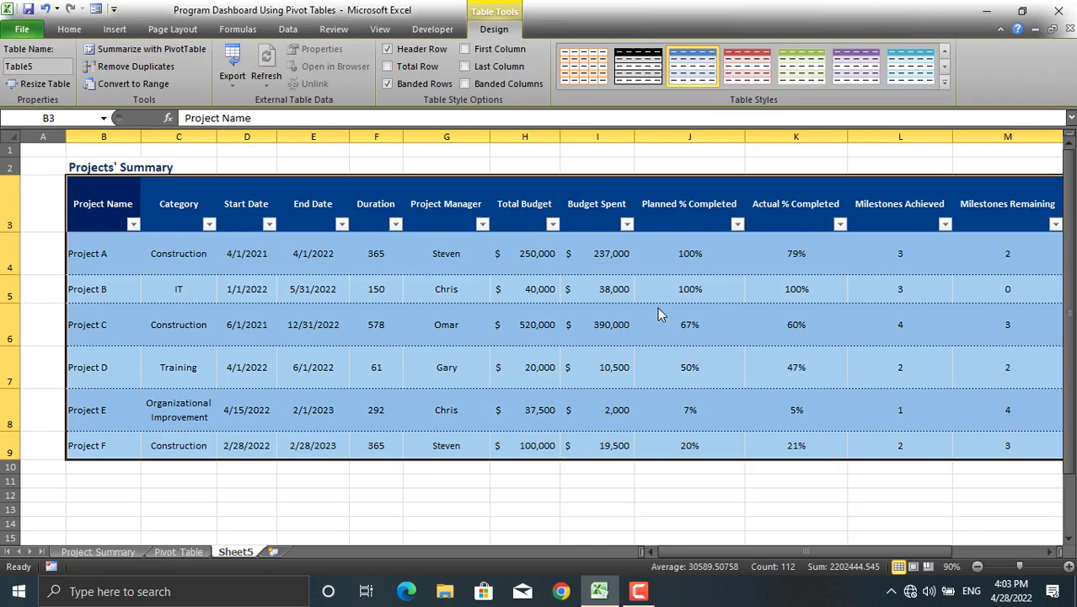
Zoom the sheet out and apply the first Light table style to the table
click(977, 567)
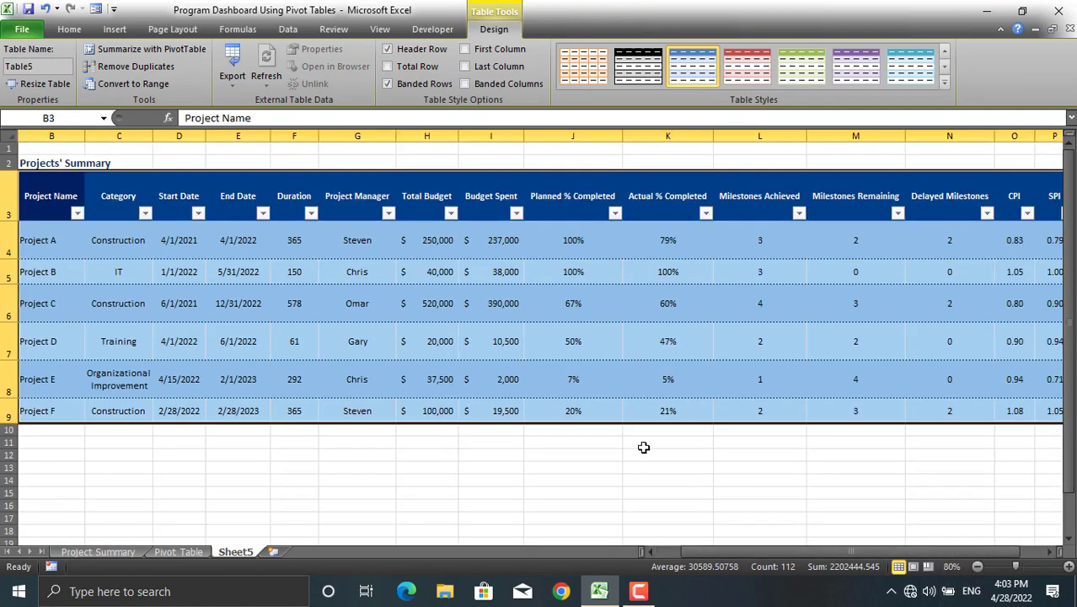
scroll(643, 446, down, 1)
click(521, 415)
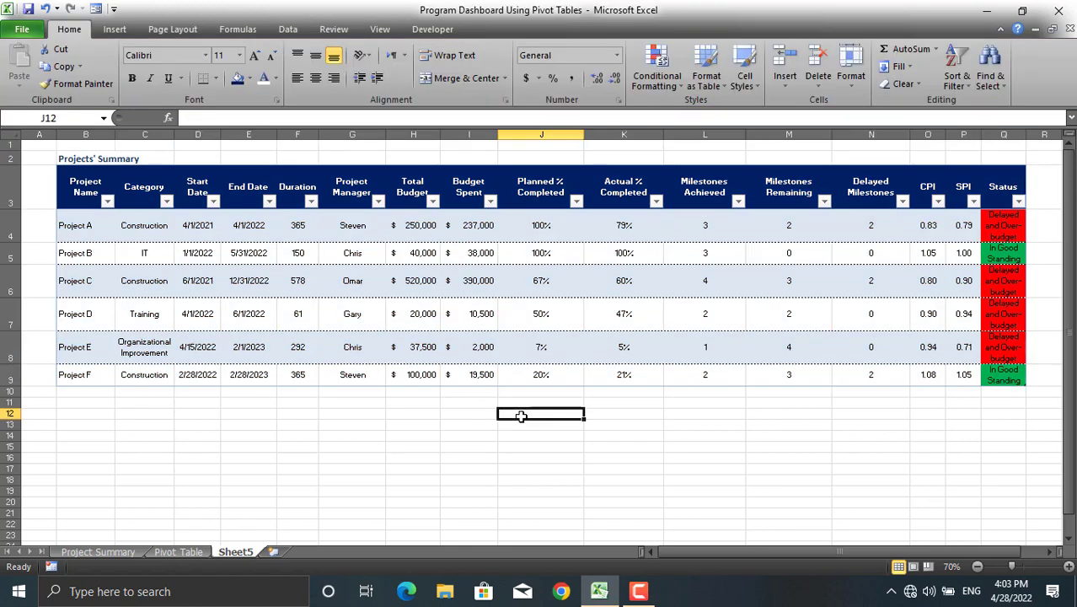
drag(85, 190, 1050, 367)
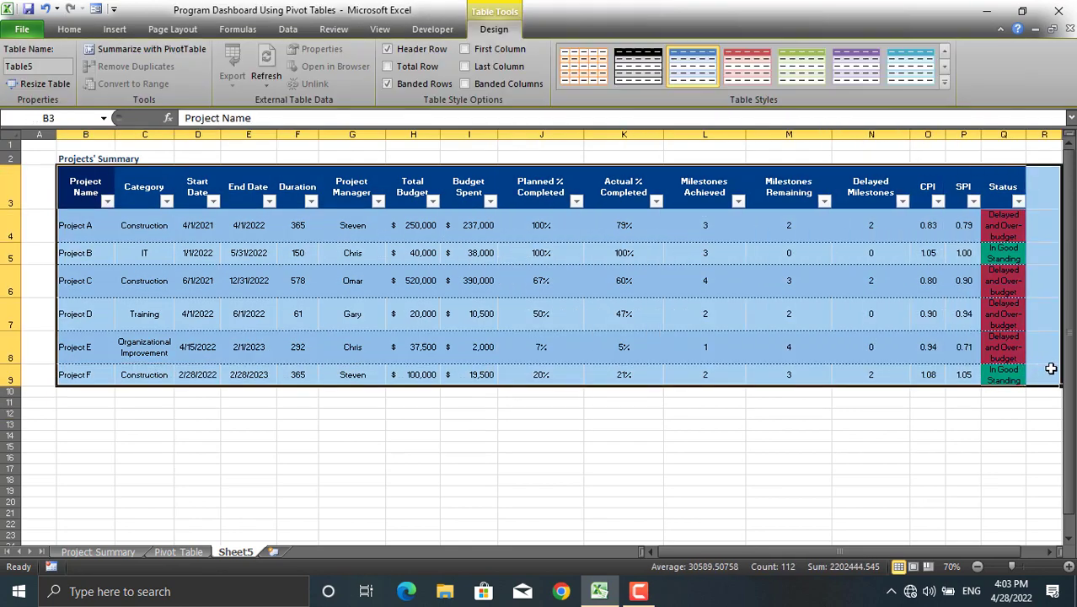
click(944, 52)
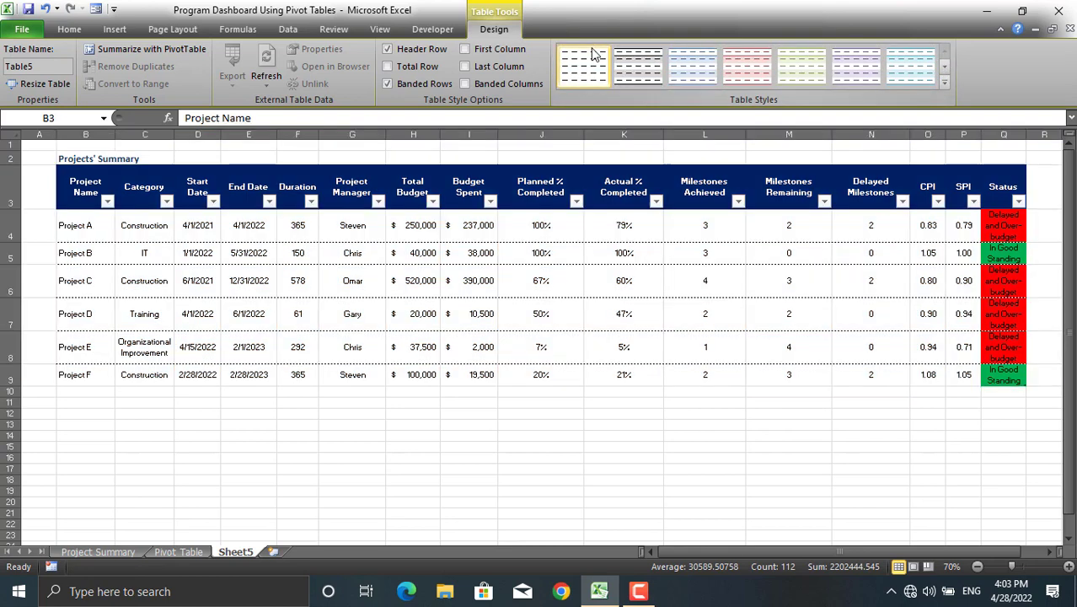
click(592, 55)
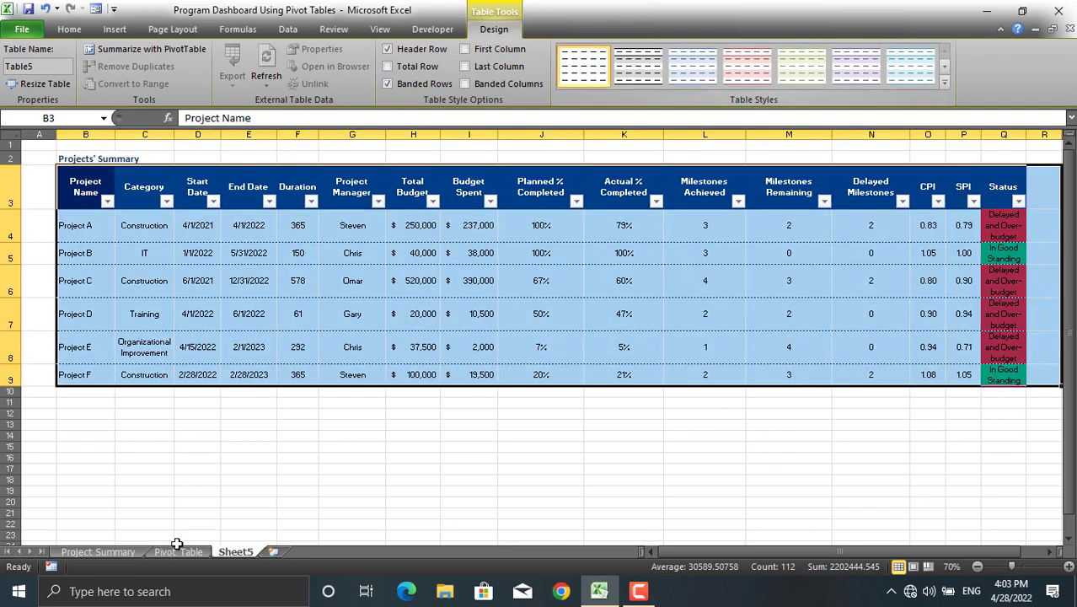
Glance at the Pivot Table sheet, then back on Sheet5 select the table from its header row
click(178, 551)
click(236, 552)
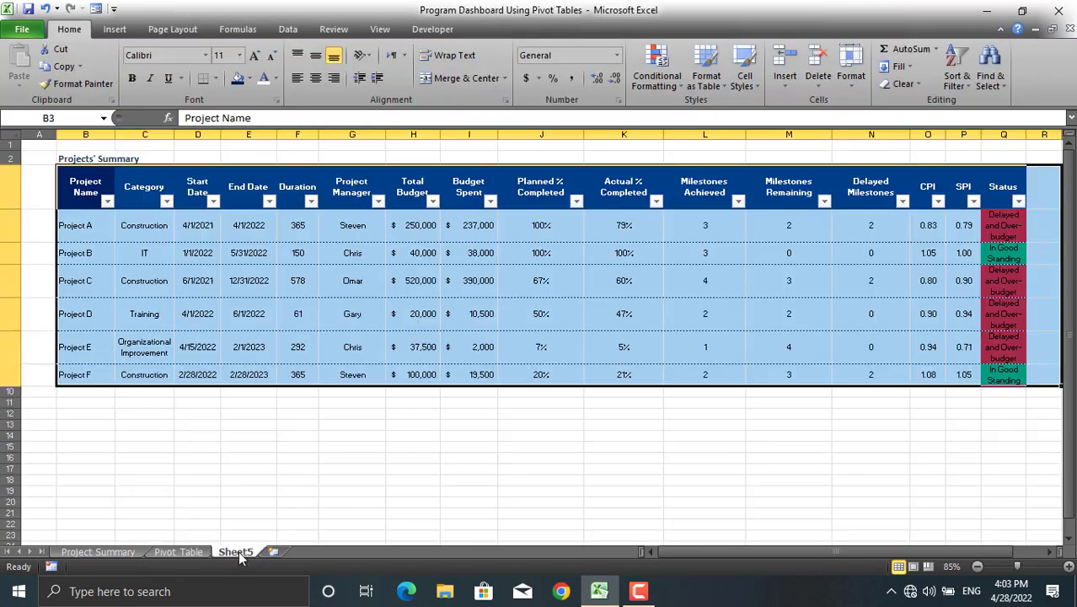
click(331, 413)
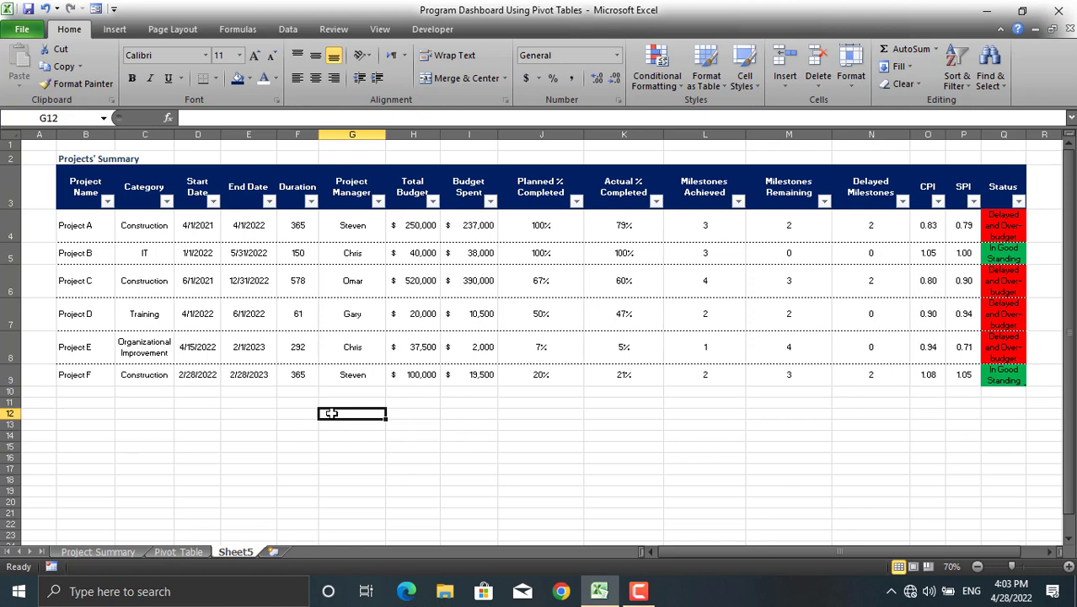
drag(81, 178, 1009, 371)
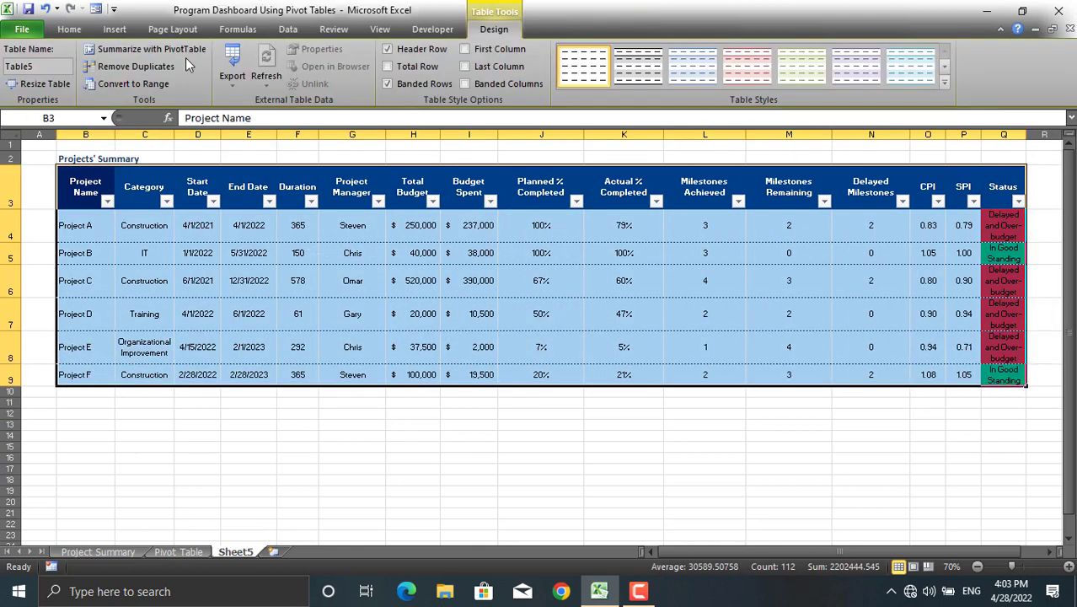
Insert a PivotTable from Table5 on a new worksheet
click(114, 30)
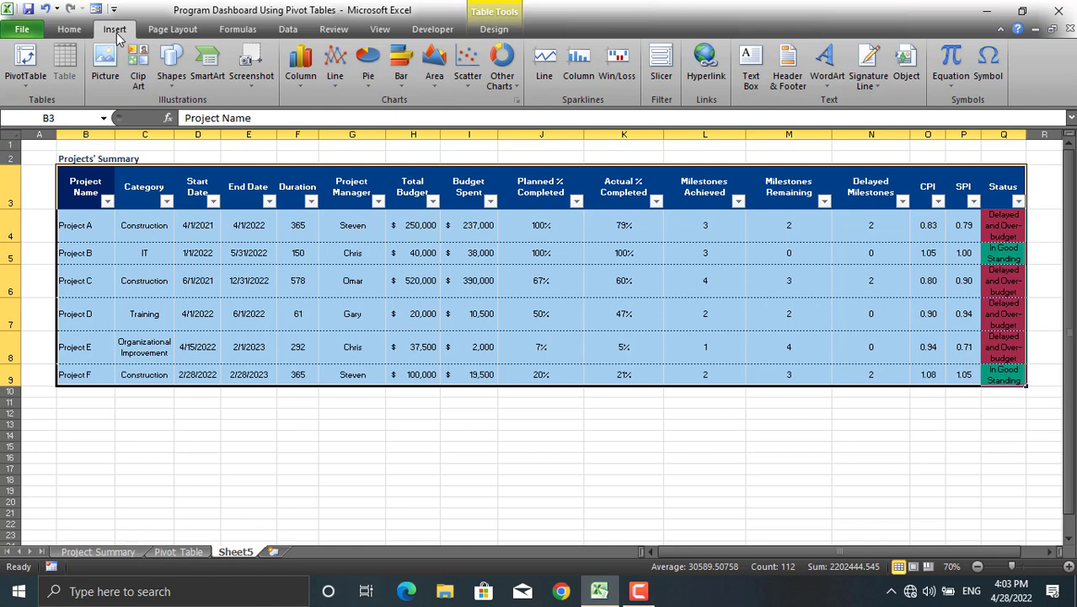
click(25, 59)
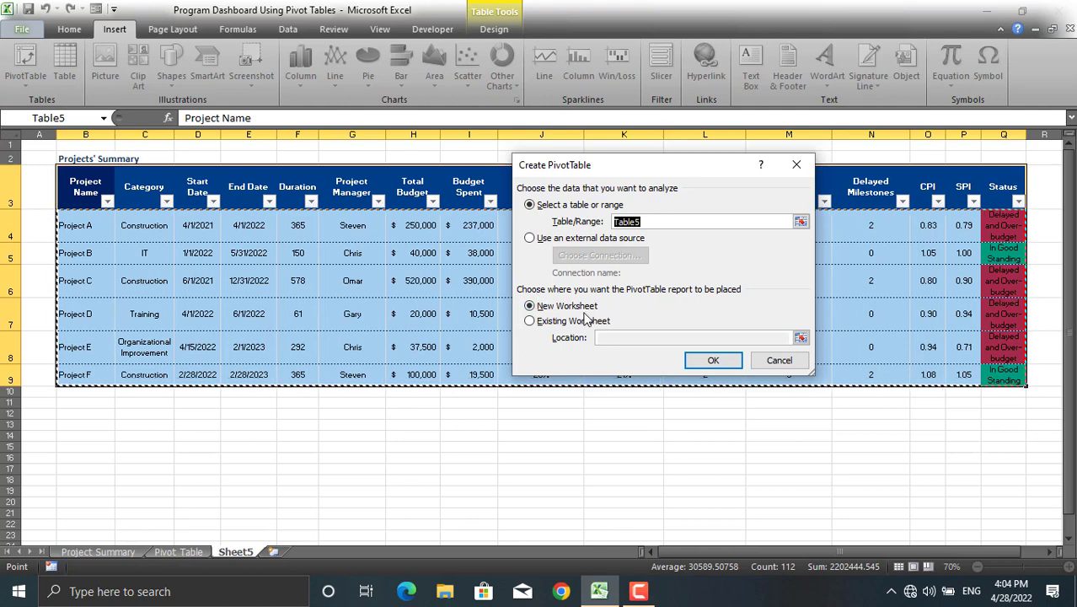
click(714, 361)
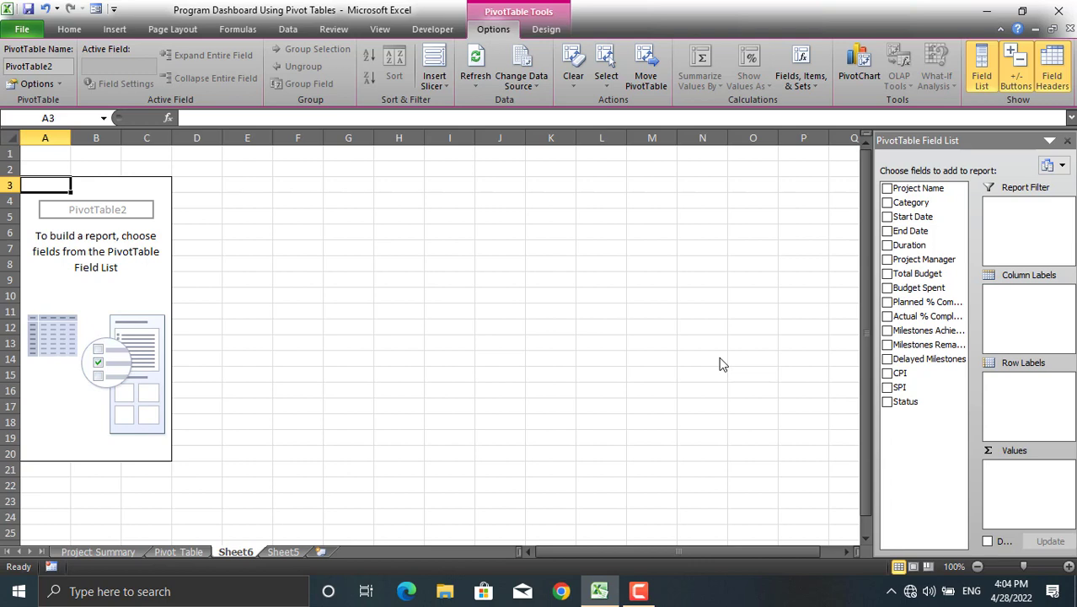
Add Project Name as rows and Total Budget and Budget Spent as summed values
click(162, 553)
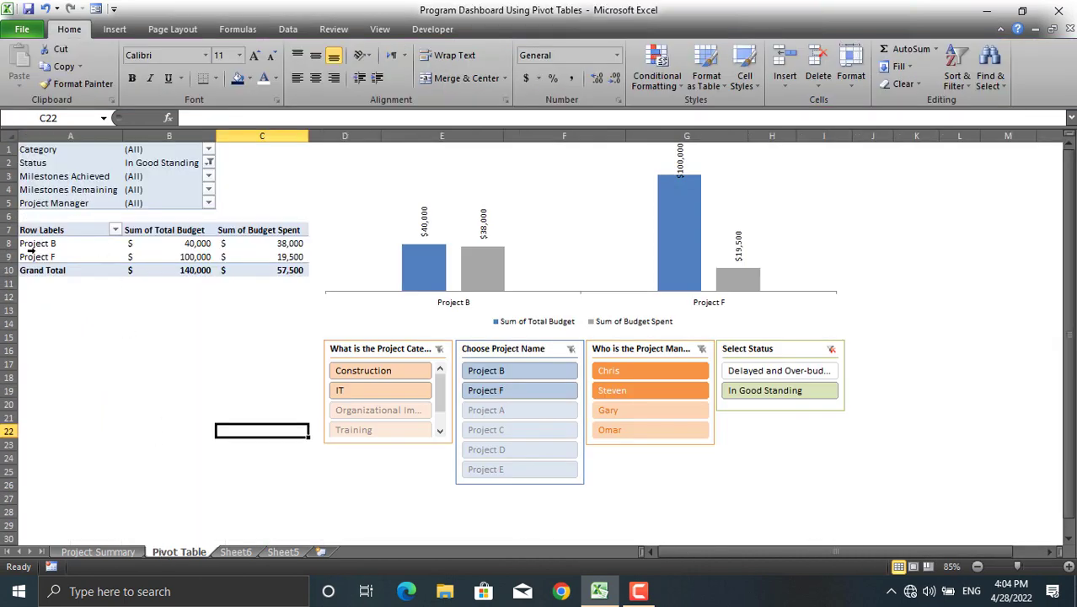
click(236, 551)
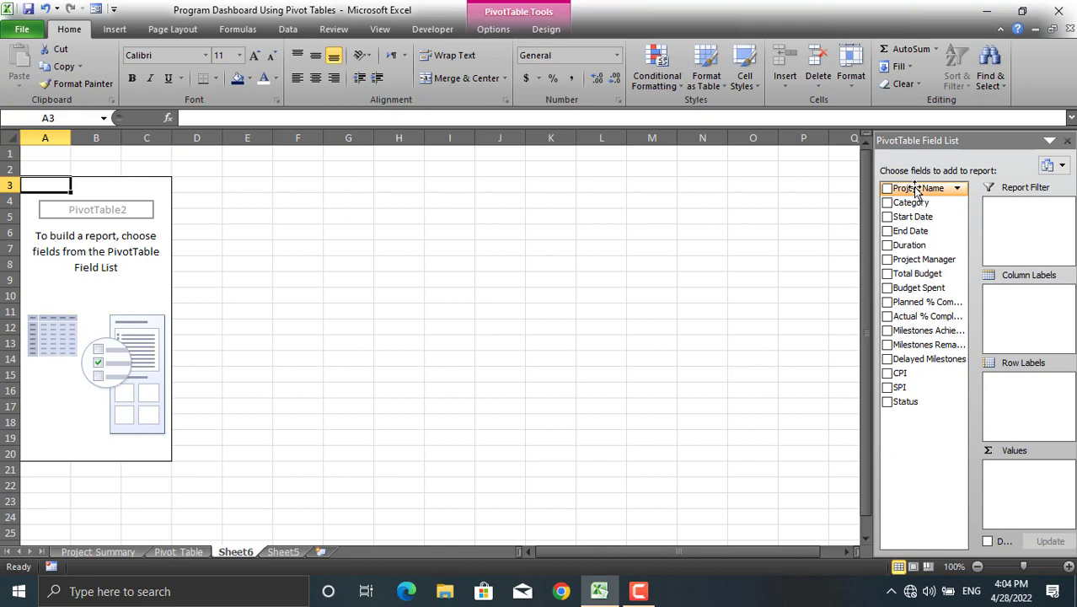
drag(917, 190, 1014, 389)
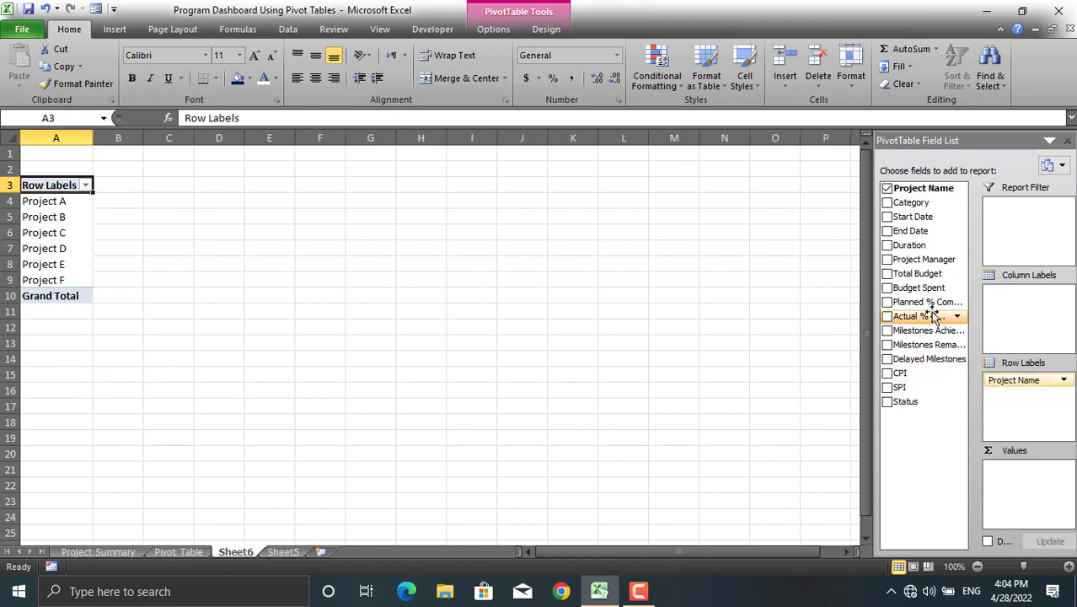
drag(917, 273, 1014, 476)
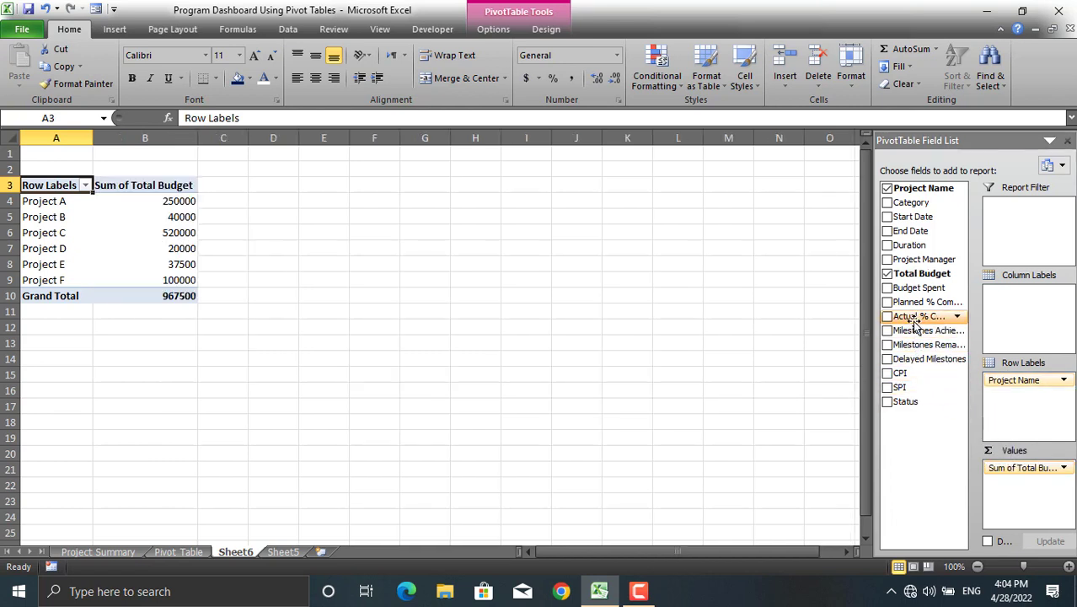
drag(916, 286, 1032, 482)
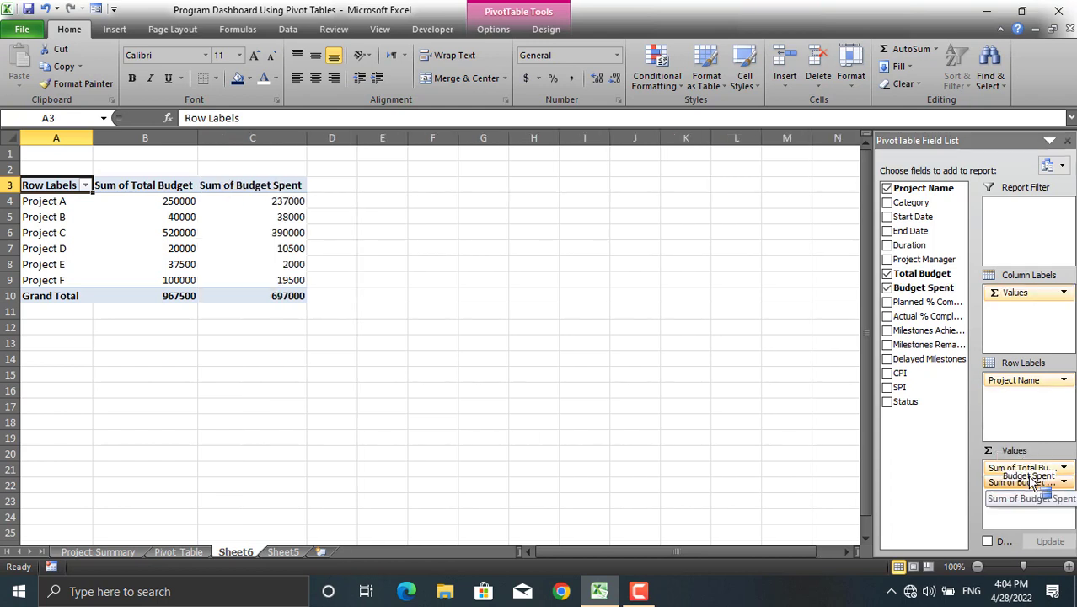
Filter the dashboard pivot's Status to Delayed and Over-budget, then return to Sheet6
click(193, 551)
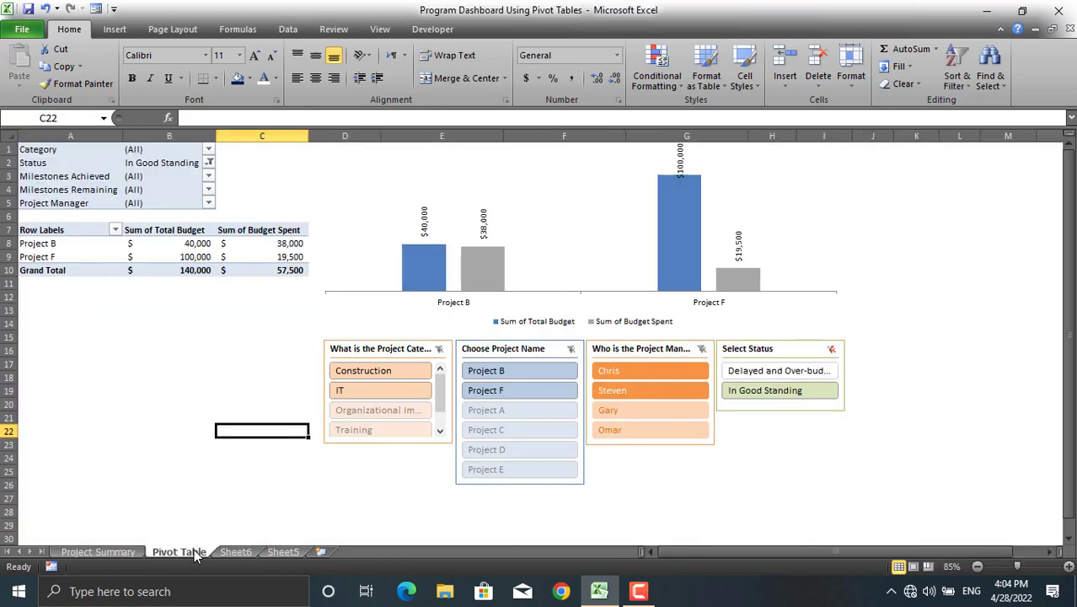
click(208, 162)
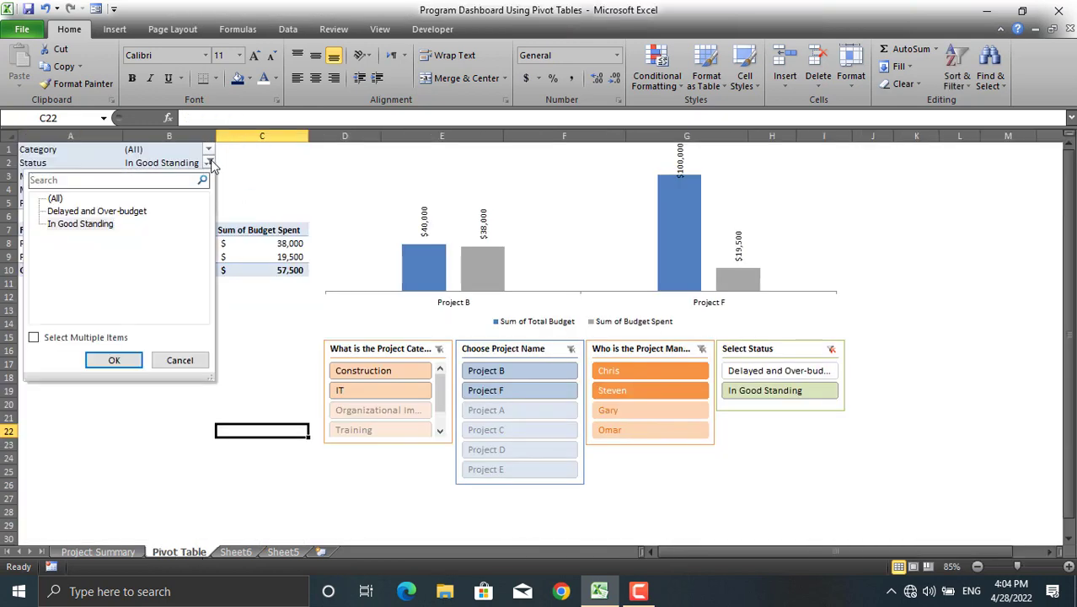
click(85, 213)
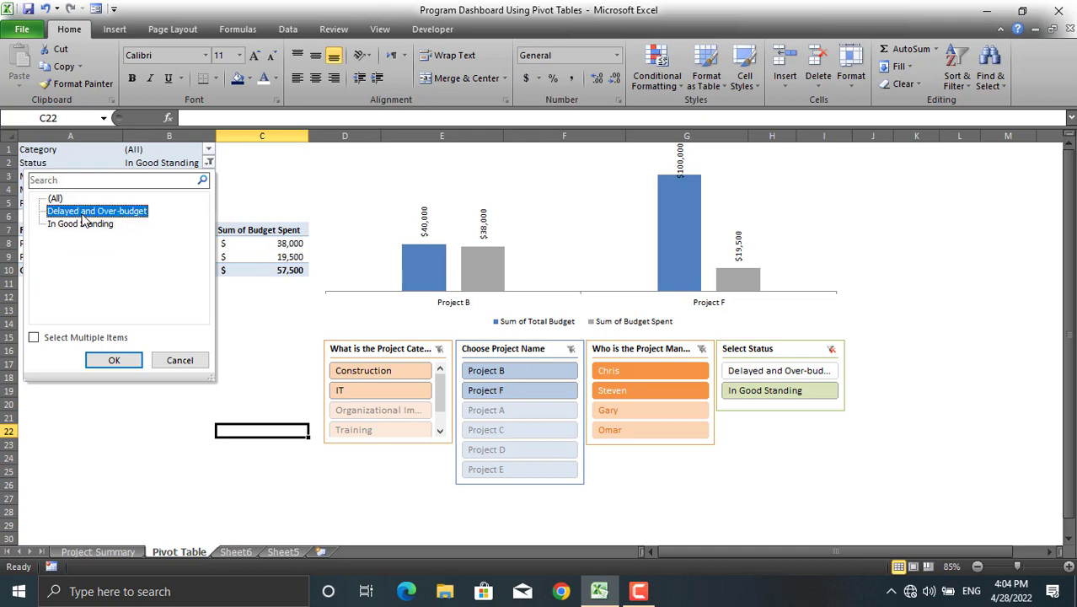
click(99, 361)
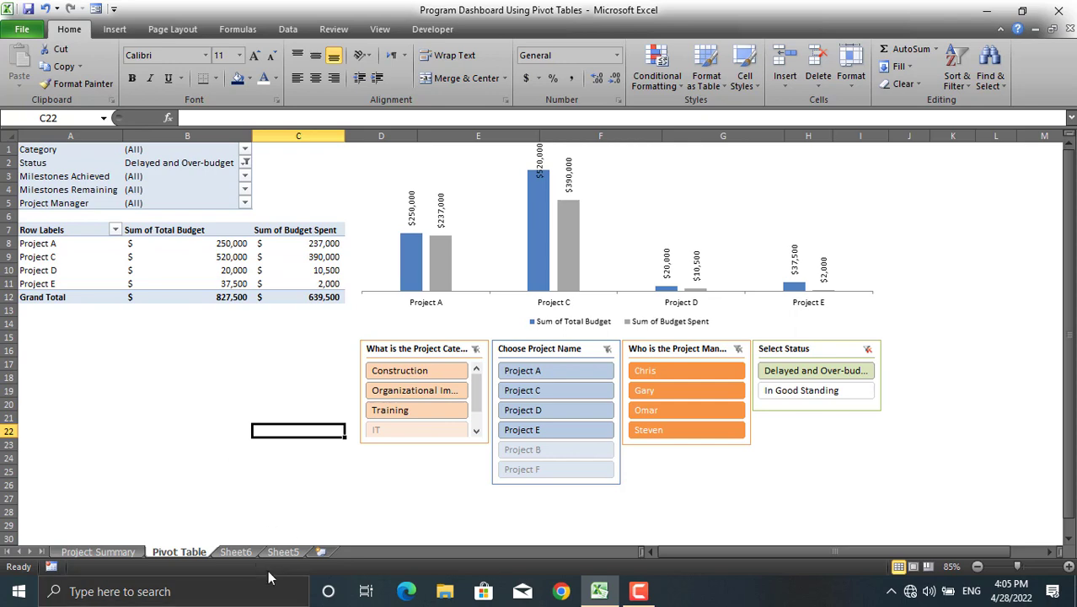
click(247, 553)
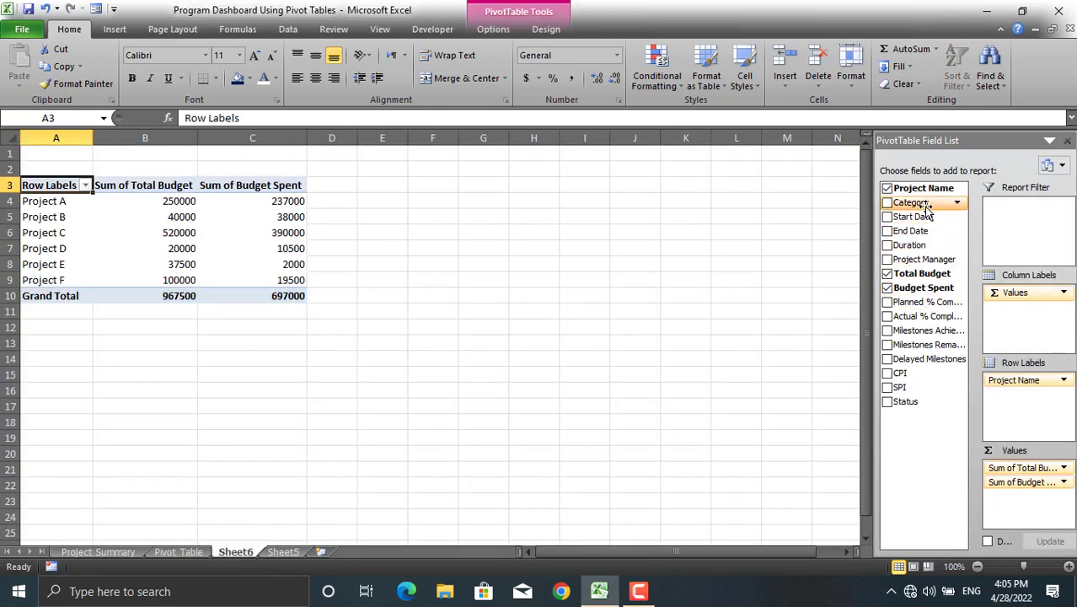
Add Category, Project Manager and Status as report filters on the Sheet6 pivot
drag(915, 208, 1011, 221)
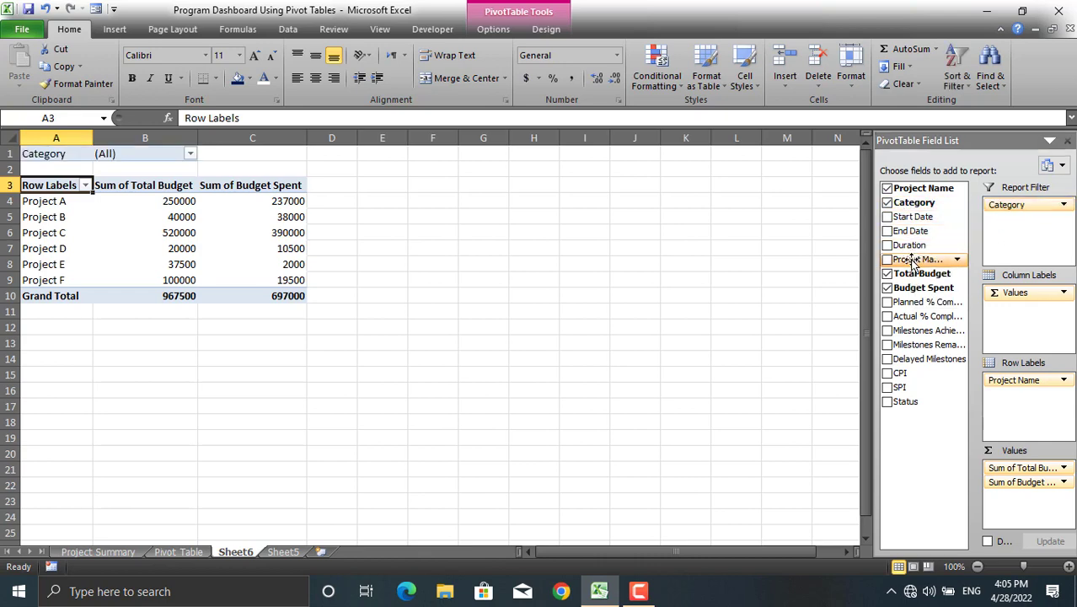
drag(913, 262, 1007, 229)
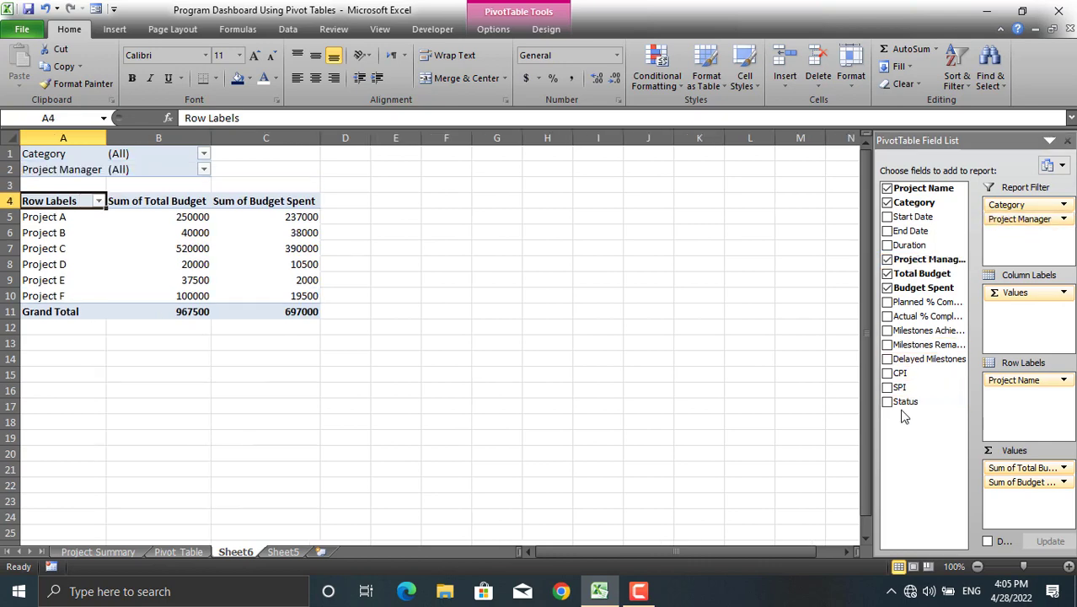
drag(905, 403, 1033, 245)
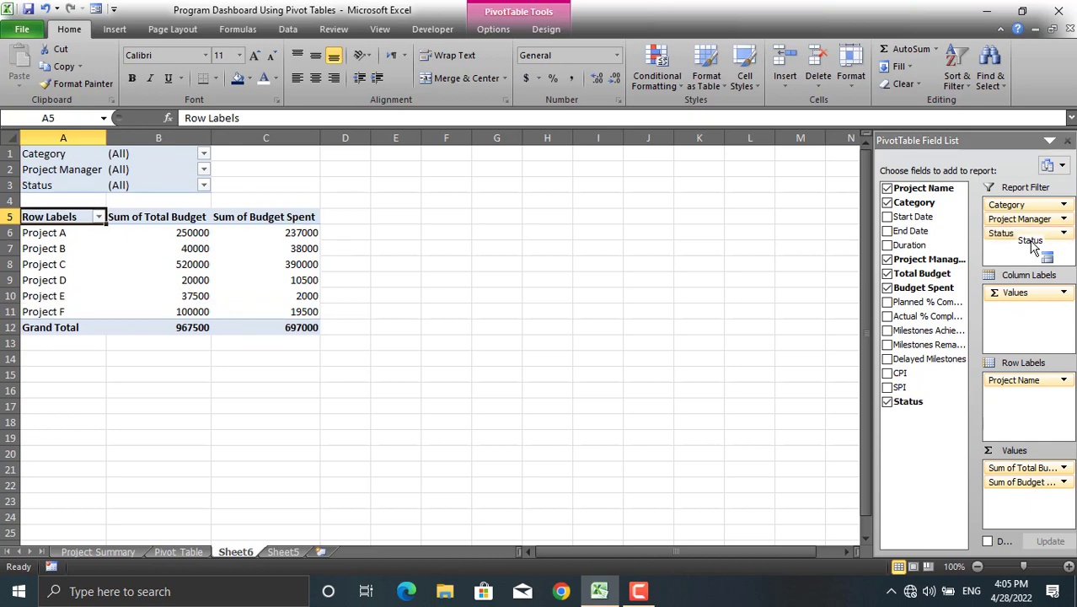
Try the Project Manager filter on two single managers, then reset it to (All)
click(204, 170)
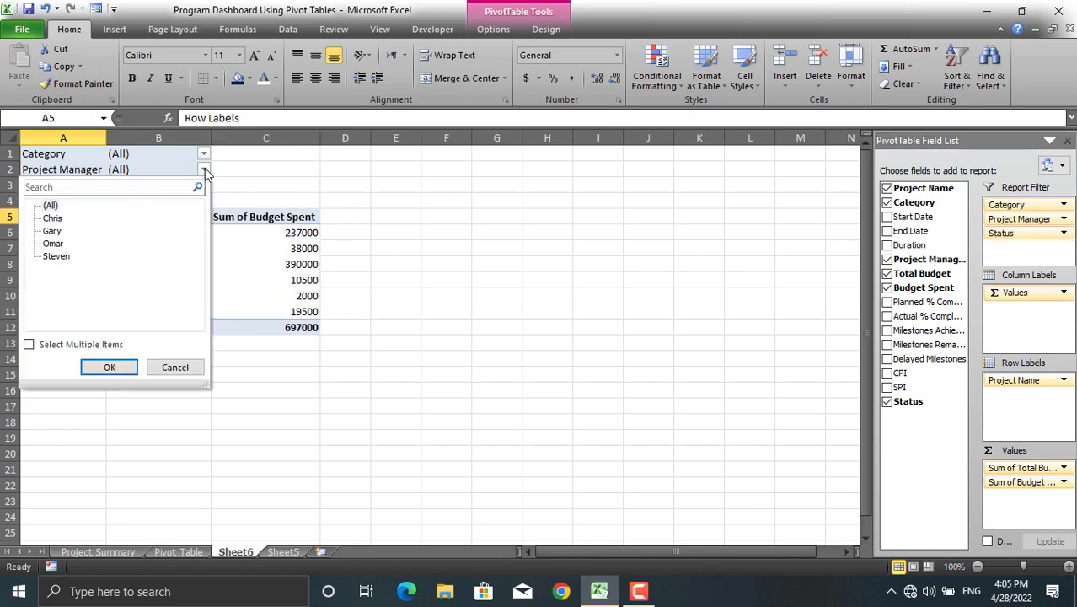
click(64, 220)
click(107, 367)
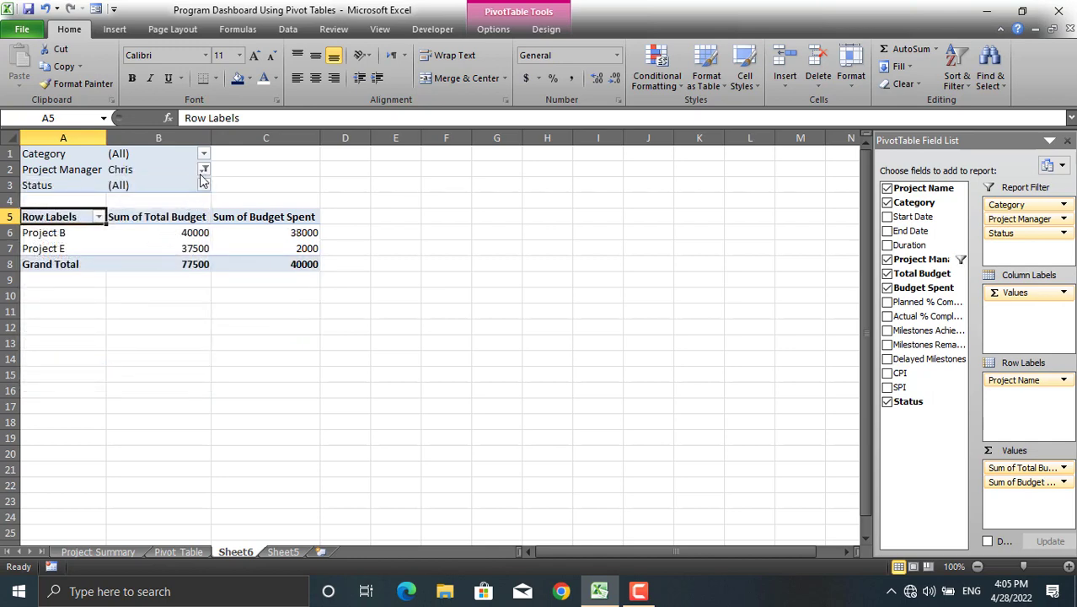
click(204, 171)
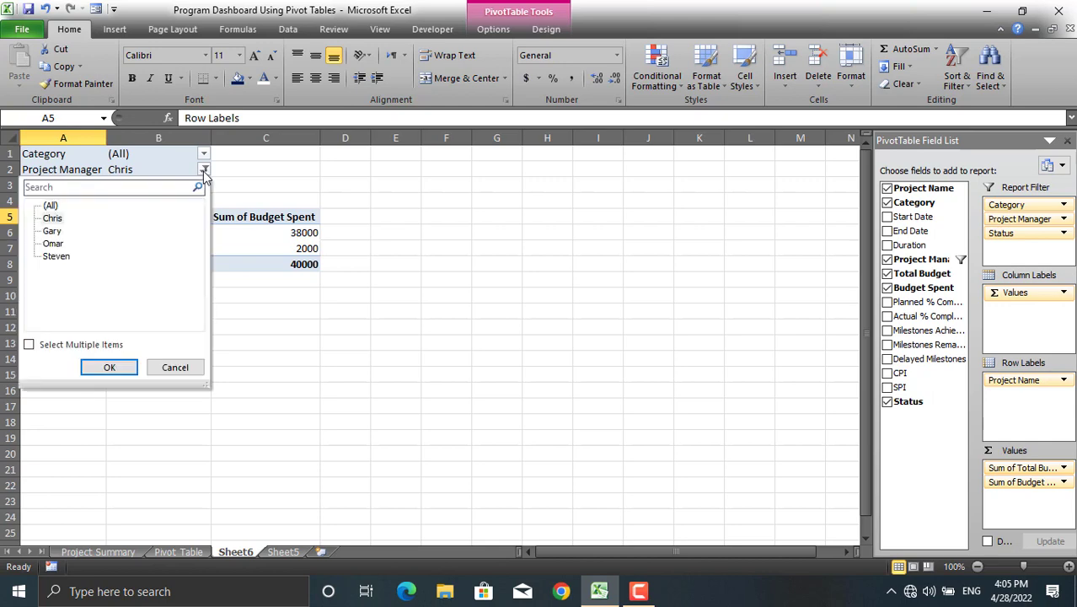
click(56, 257)
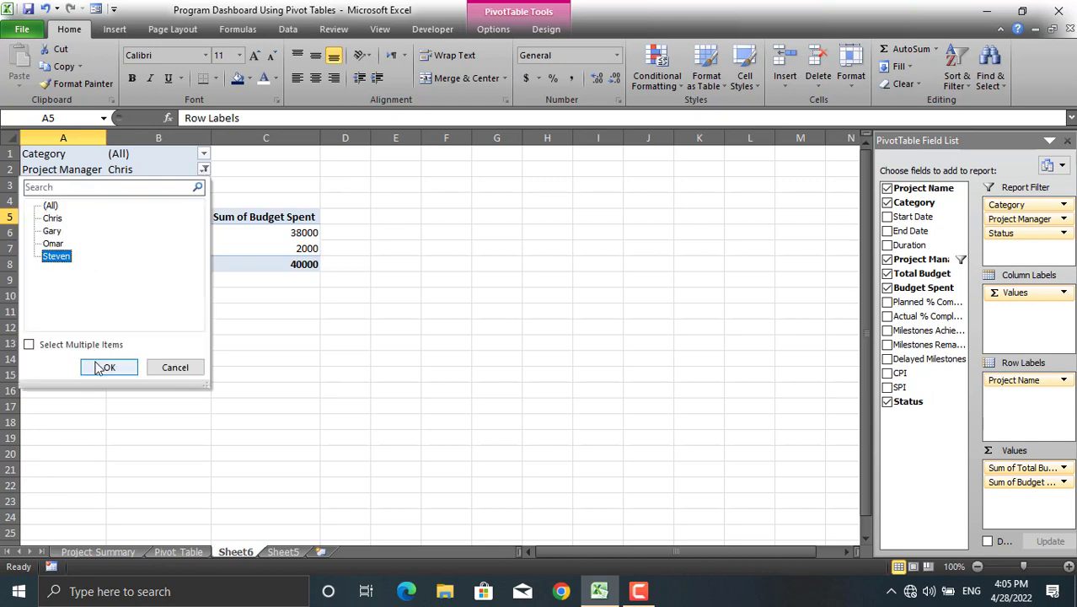
click(102, 368)
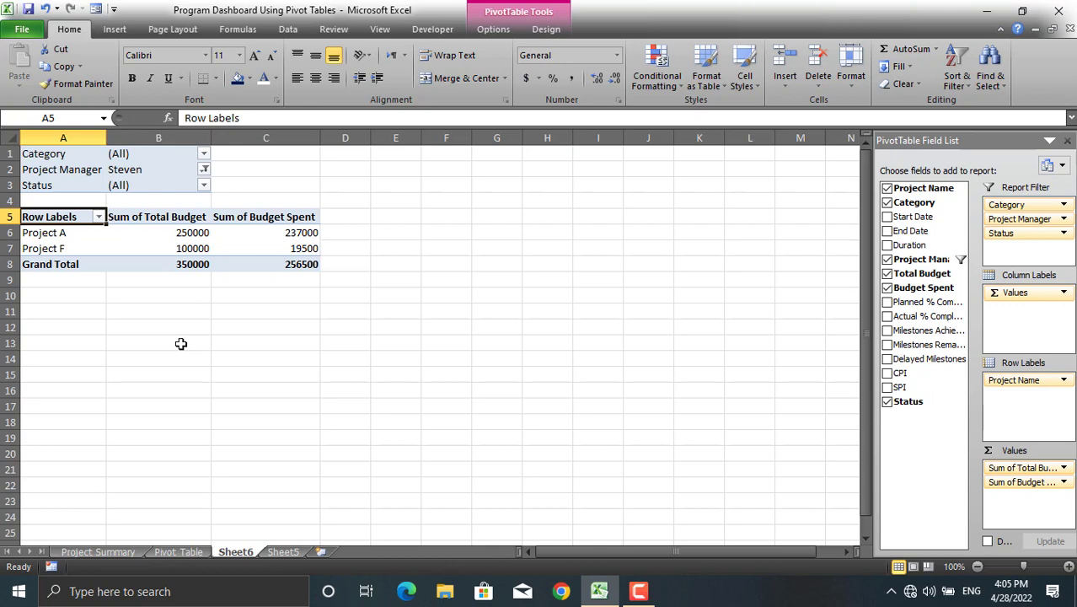
click(203, 170)
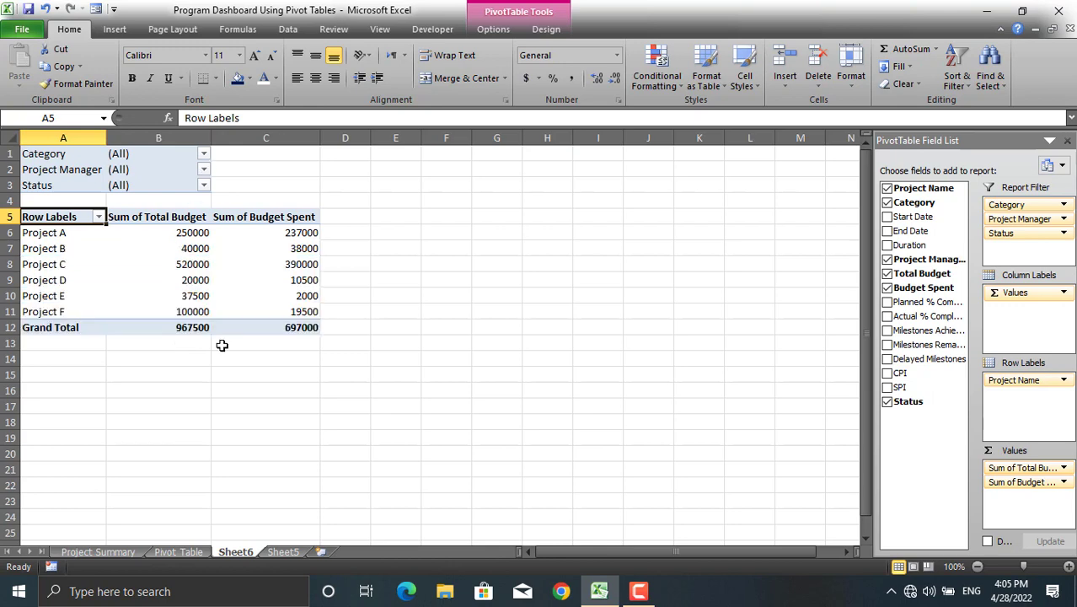
Check the dashboard, then zoom Sheet6 out to 80% and show the PivotTable Tools Options commands
click(190, 550)
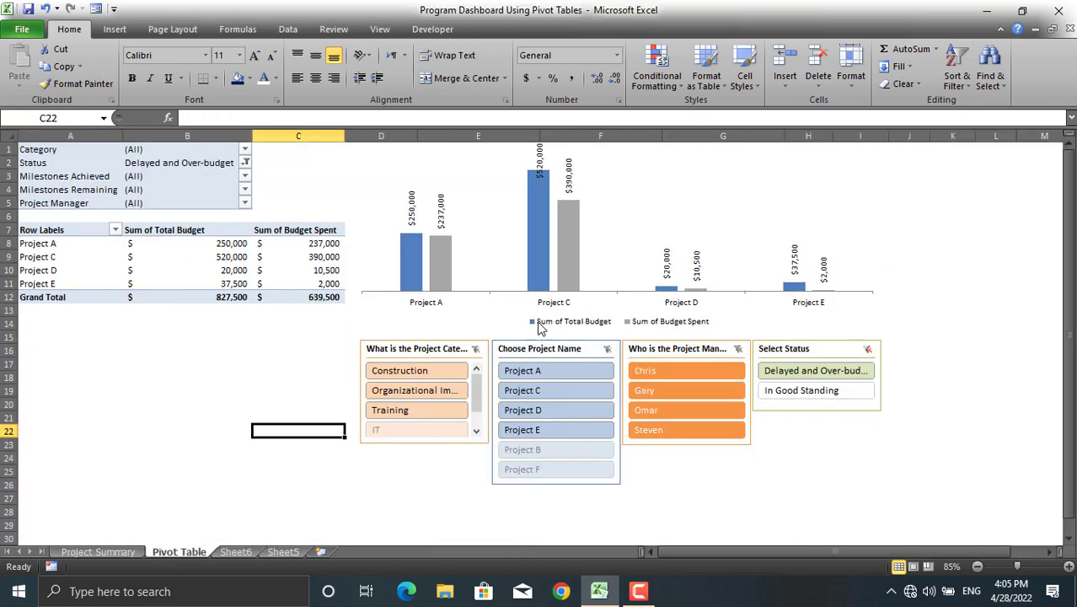
click(244, 553)
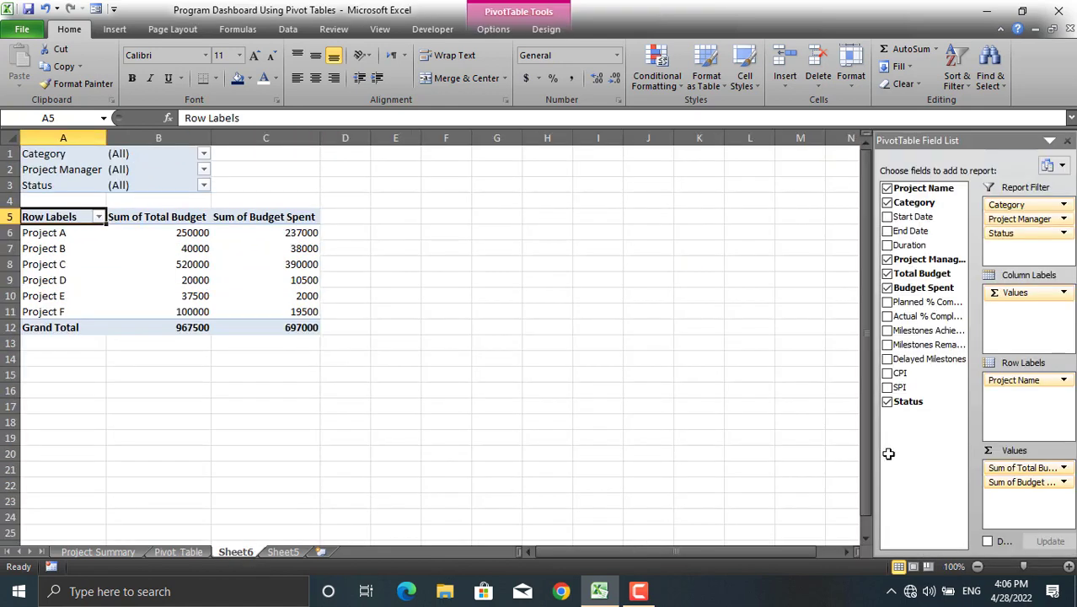
click(978, 567)
click(978, 567)
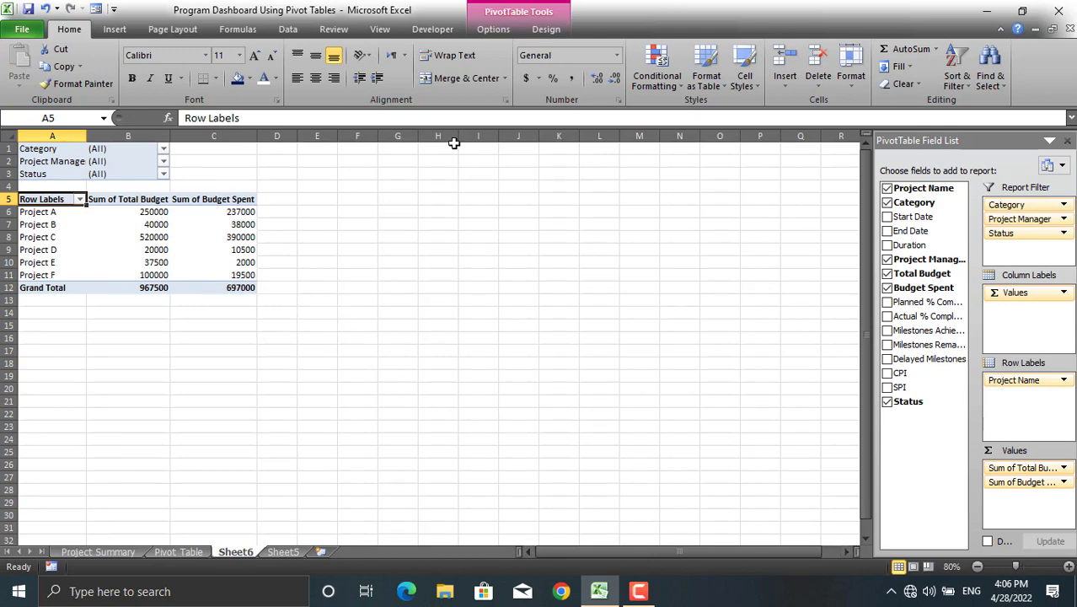
click(534, 13)
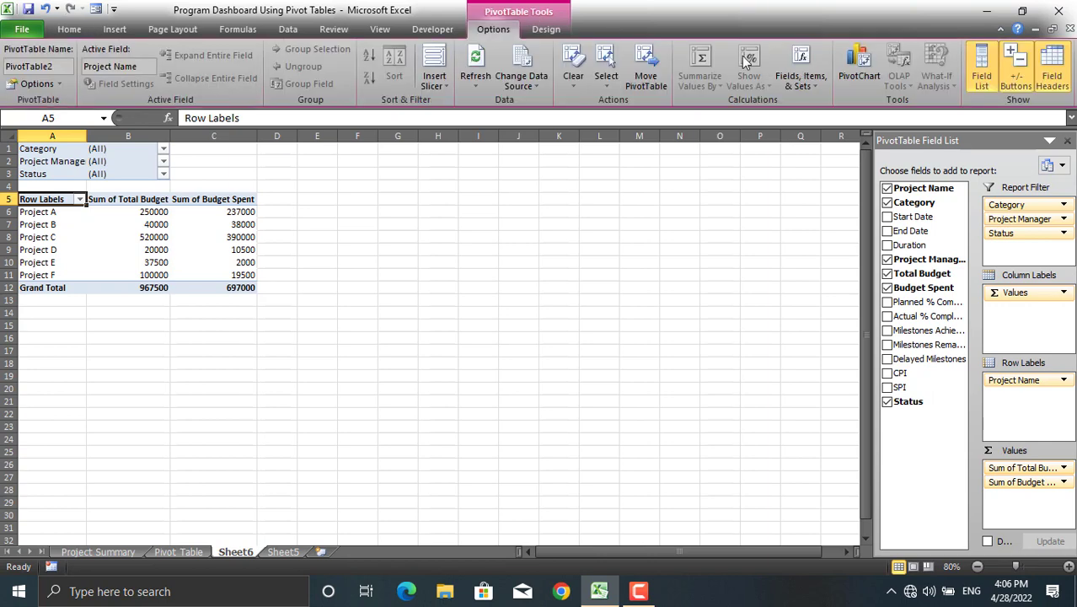
Insert a clustered column pivot chart, move it beside the pivot table and enlarge it
click(860, 70)
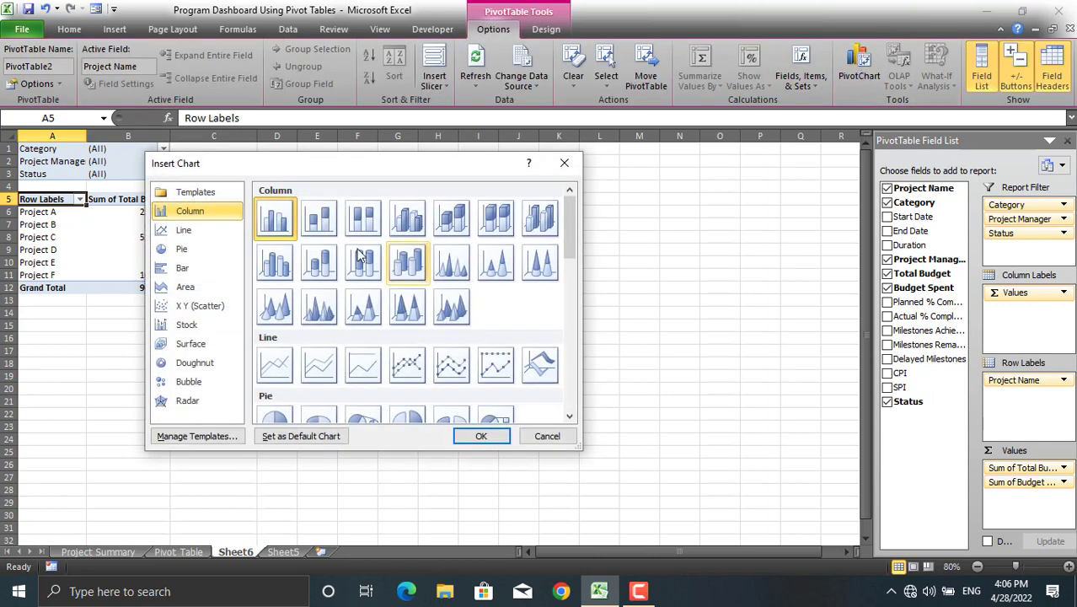
click(481, 436)
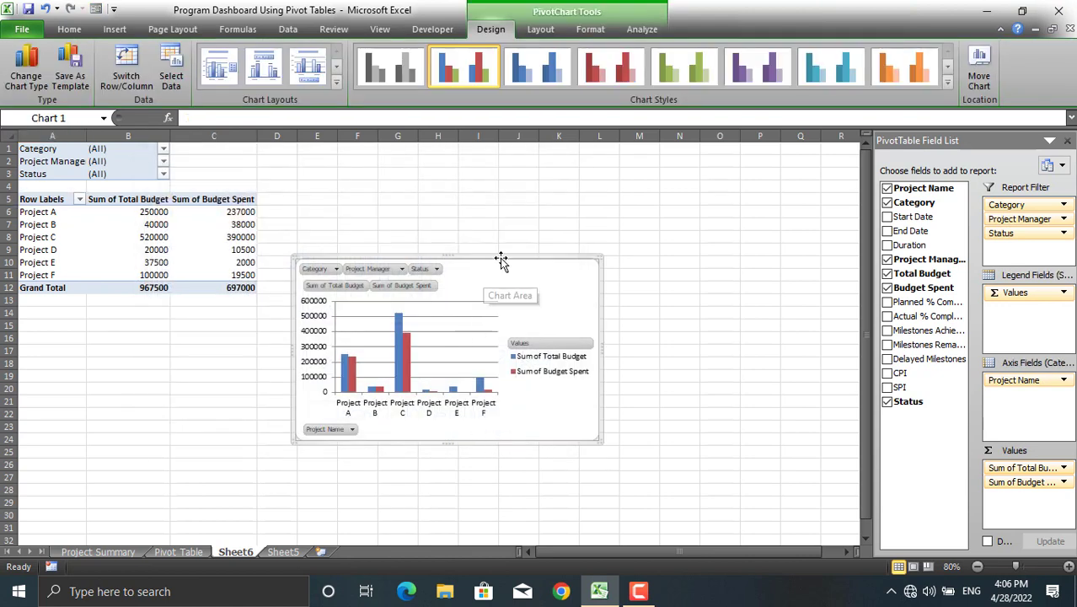
drag(499, 259, 478, 163)
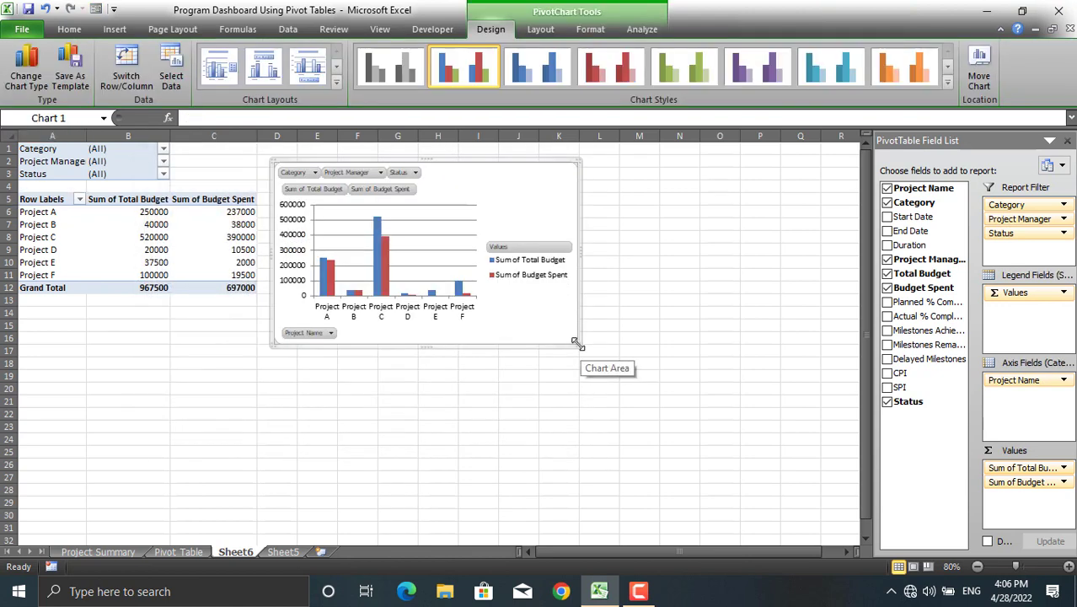
drag(576, 344, 694, 428)
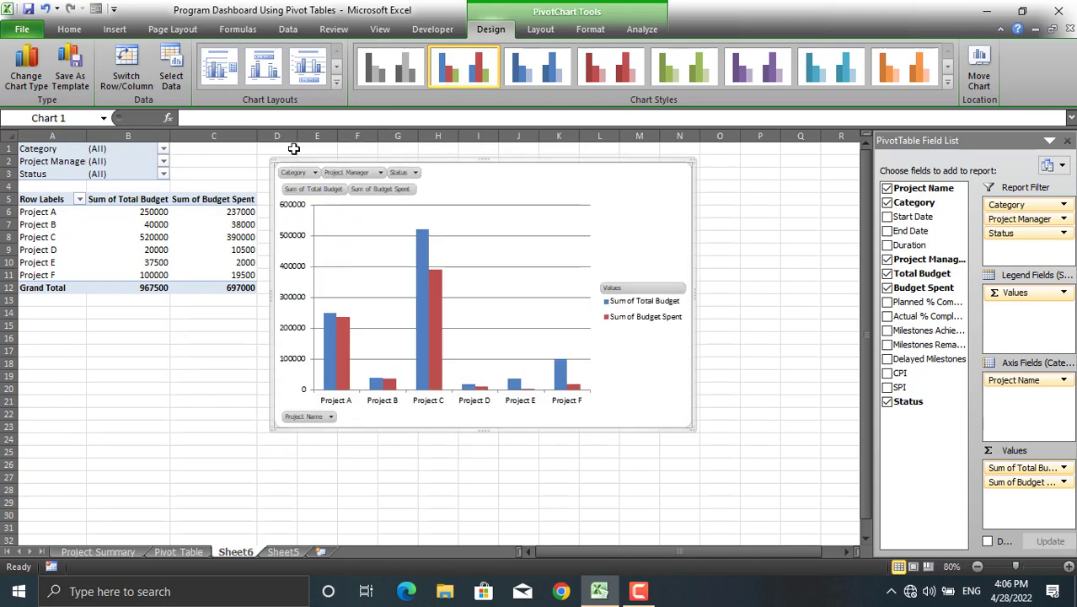
Hide the chart's field buttons and delete its horizontal gridlines and vertical value axis
click(643, 30)
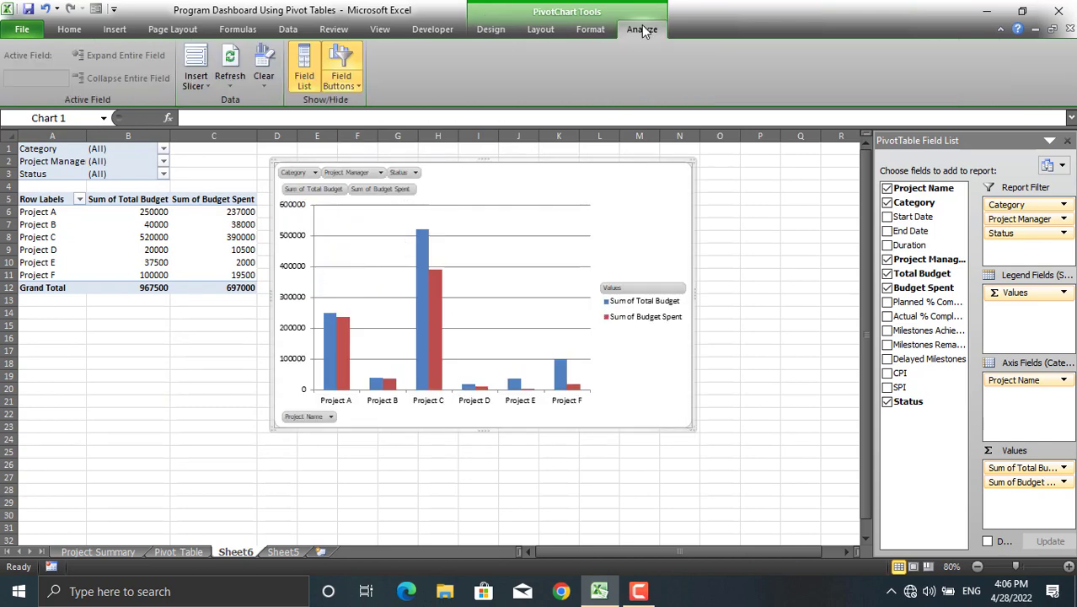
click(342, 54)
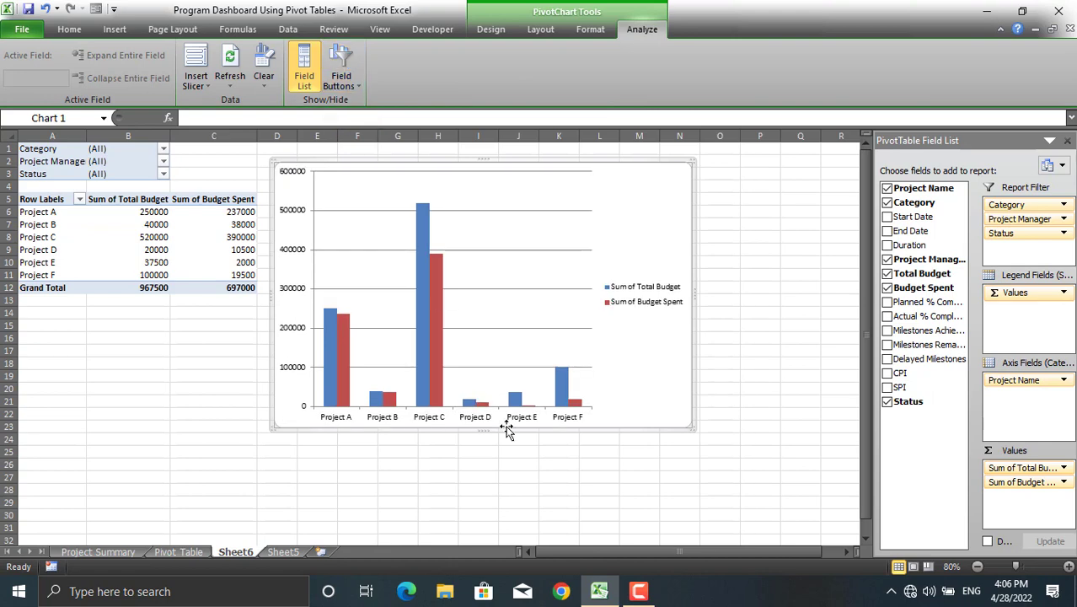
drag(493, 158, 501, 151)
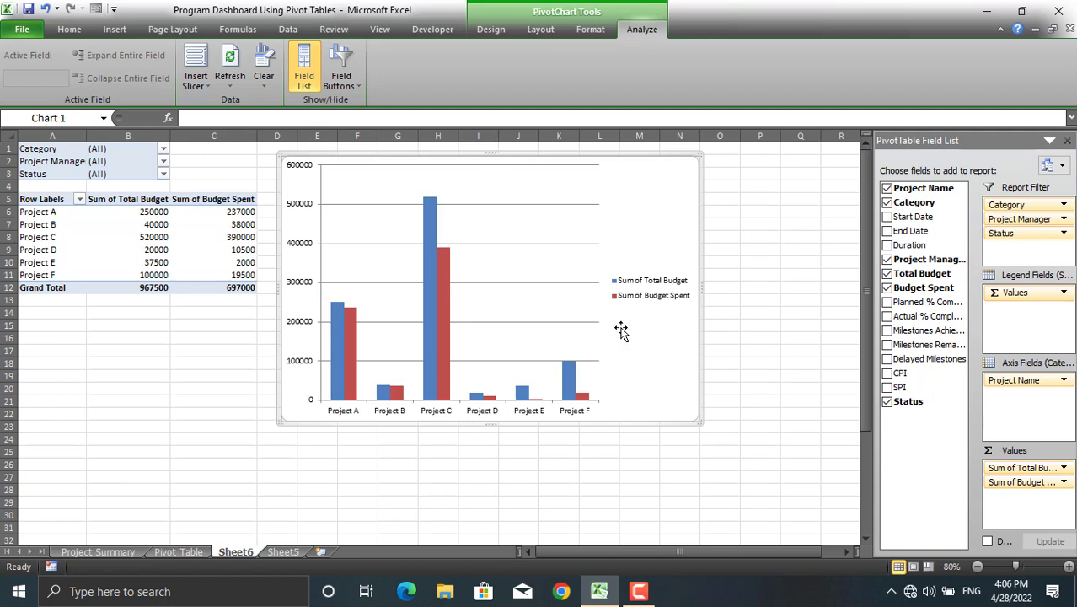
click(572, 245)
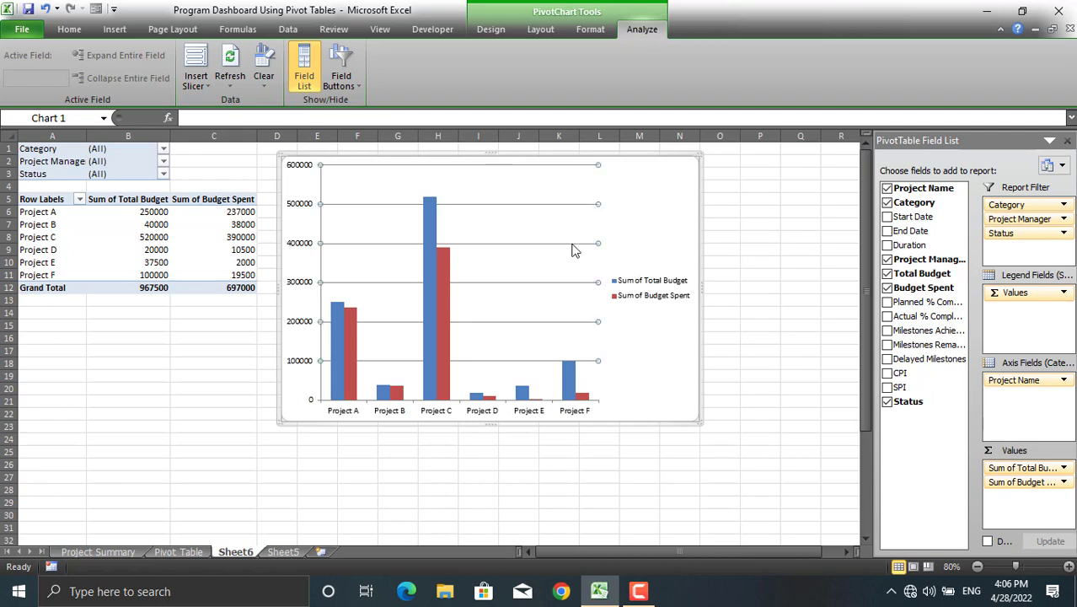
key(Delete)
click(294, 285)
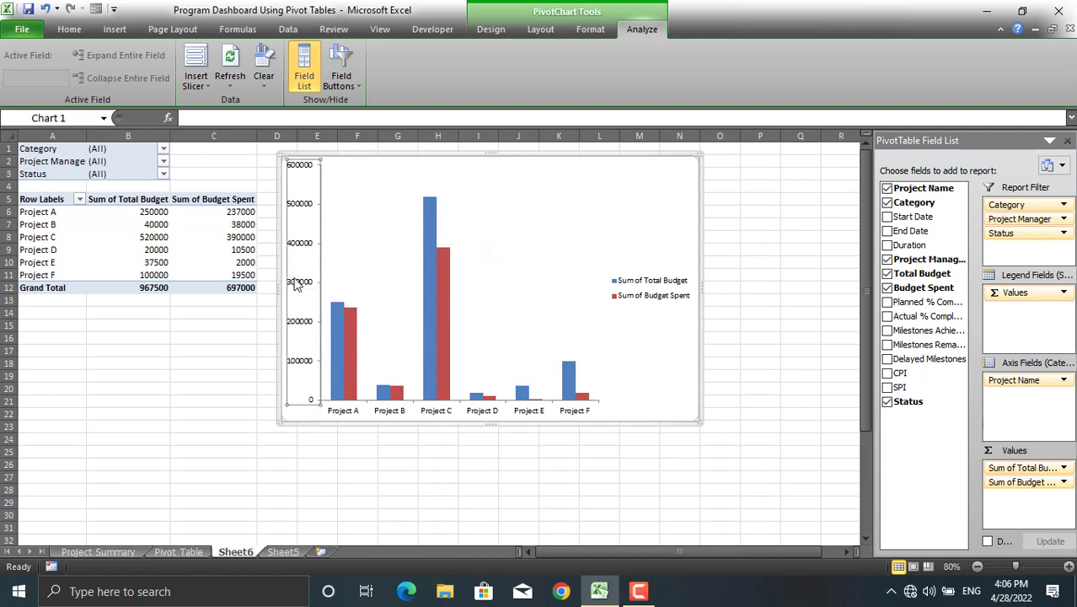
key(Delete)
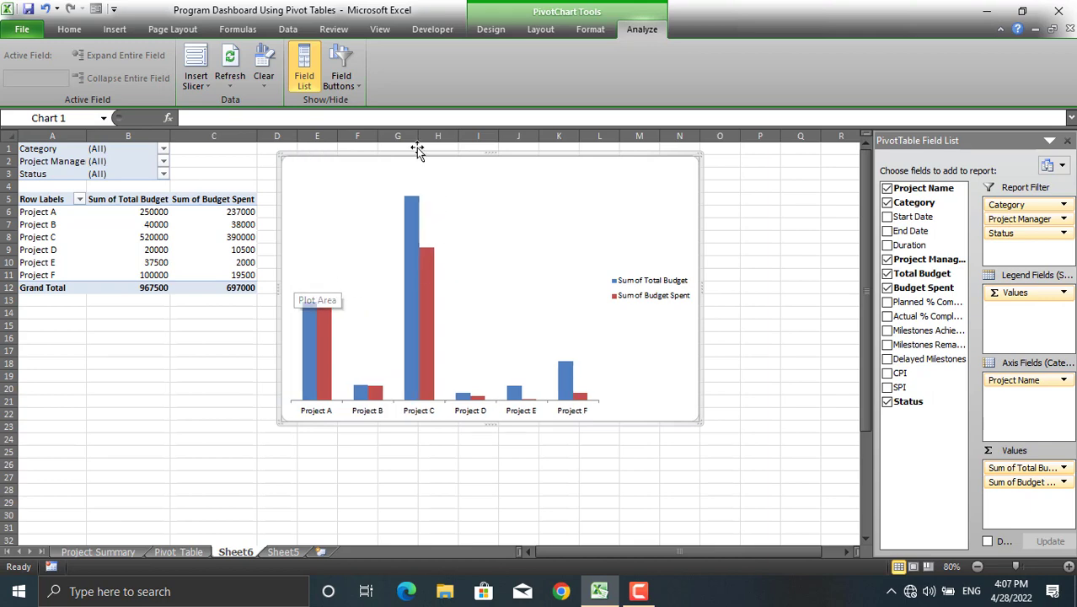
Add Outside End data labels to the chart's columns
click(537, 29)
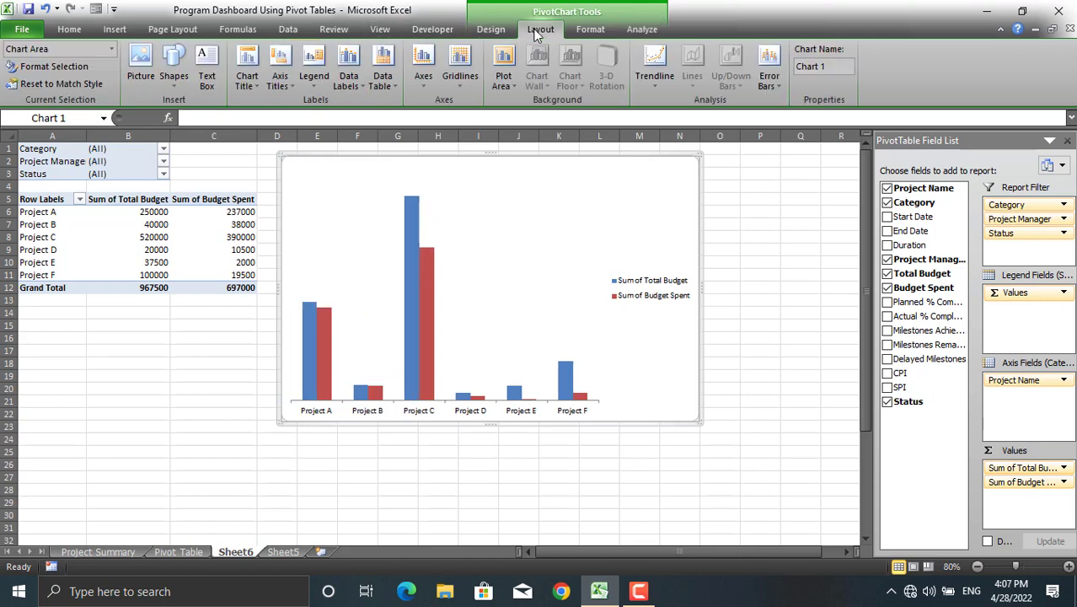
click(360, 90)
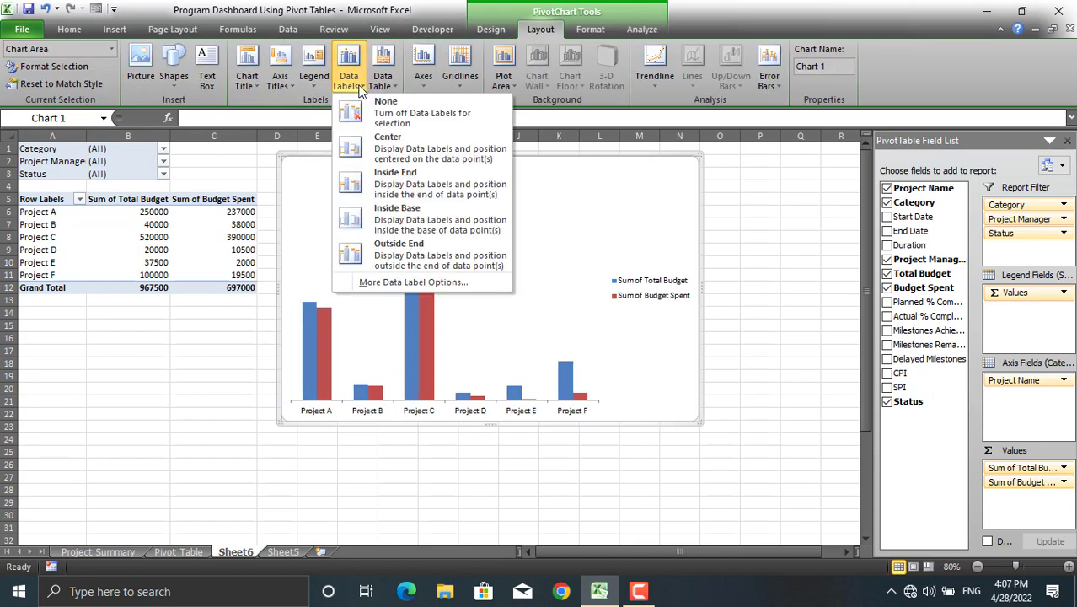
click(411, 251)
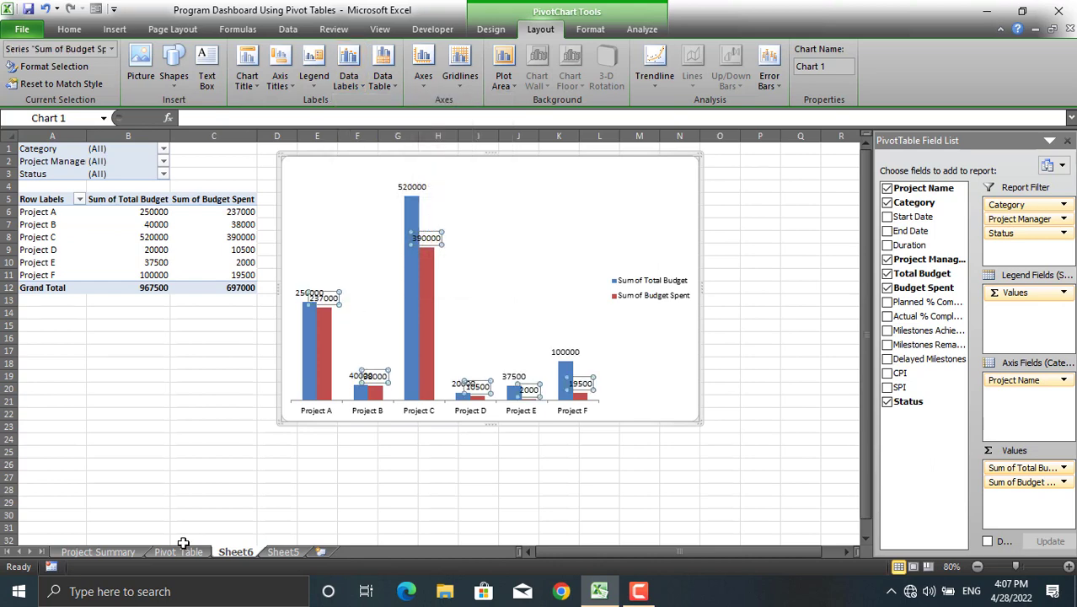
click(179, 551)
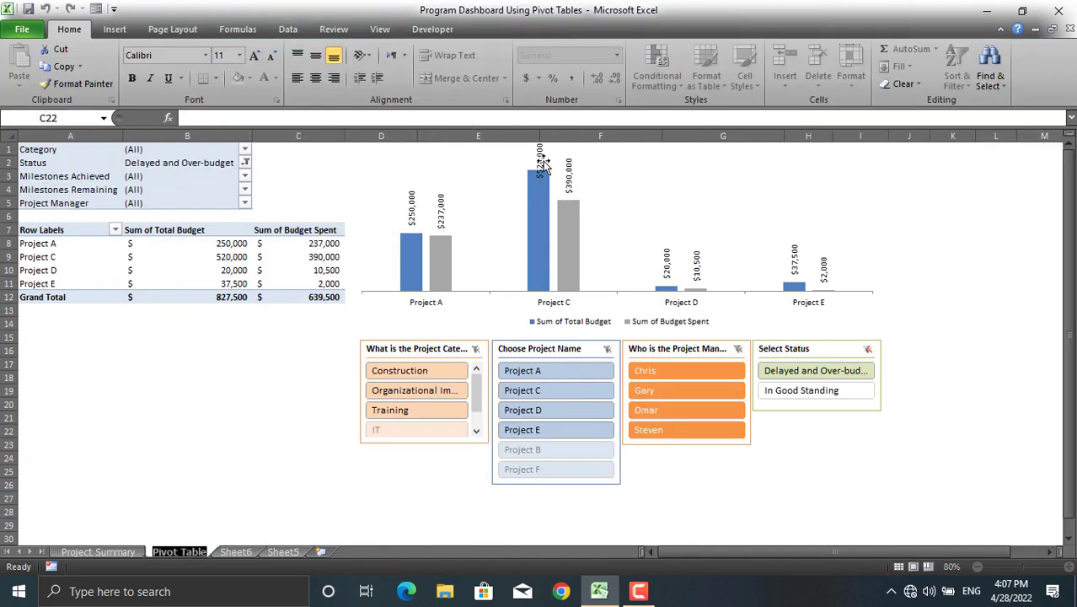
click(239, 551)
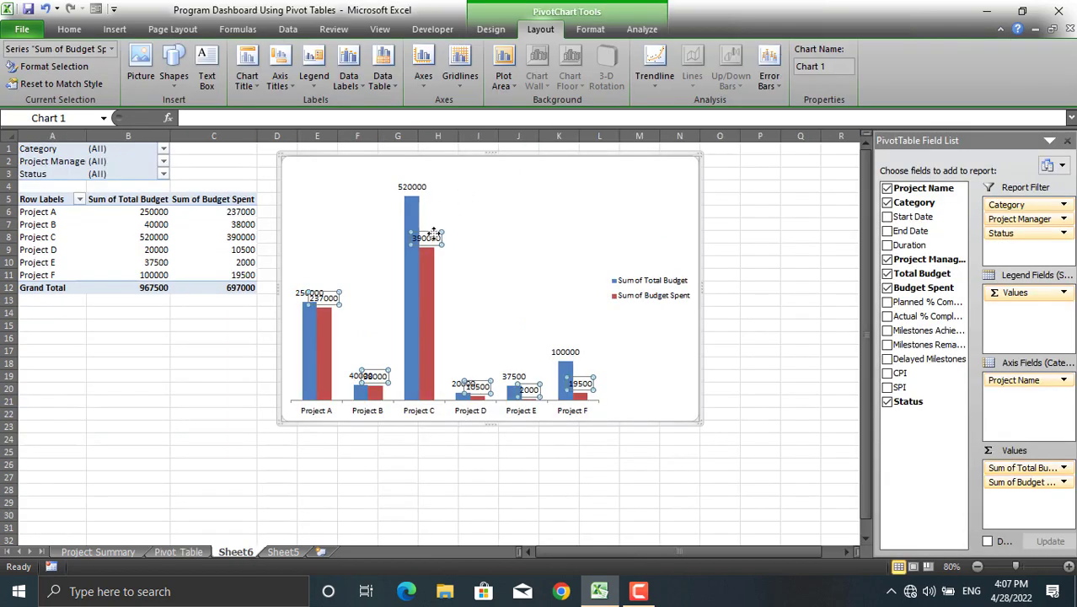
Rotate the Budget Spent data labels to a -90° custom angle
right_click(434, 233)
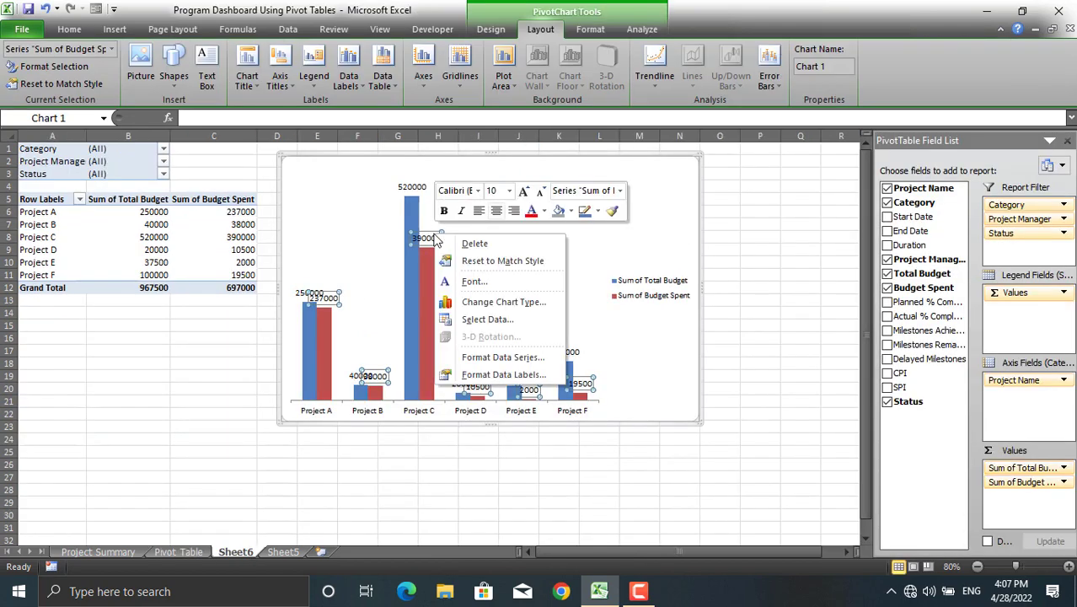
click(474, 374)
click(401, 269)
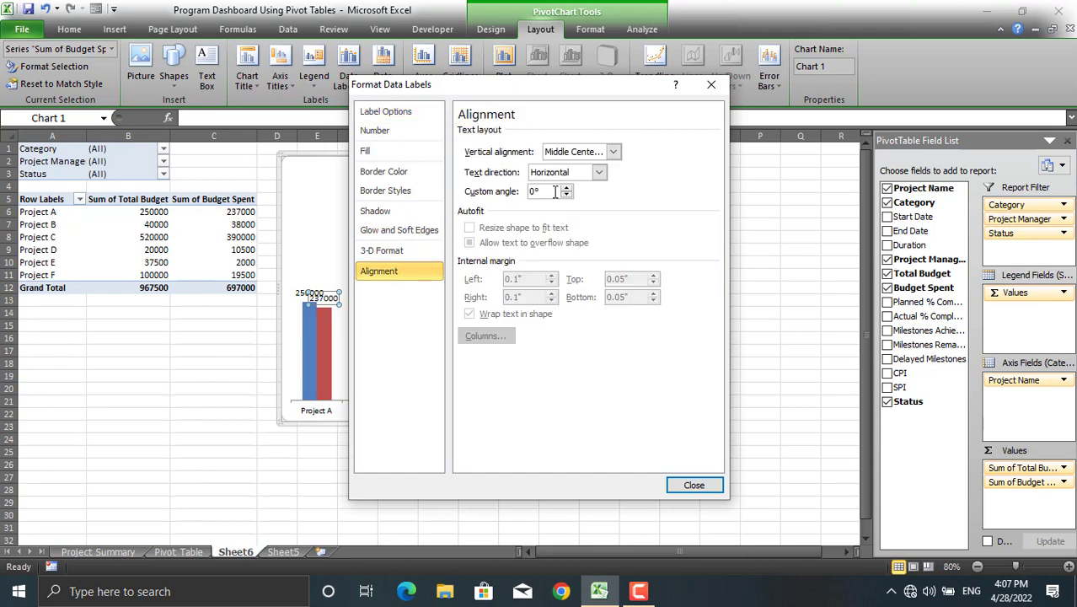
text(-90)
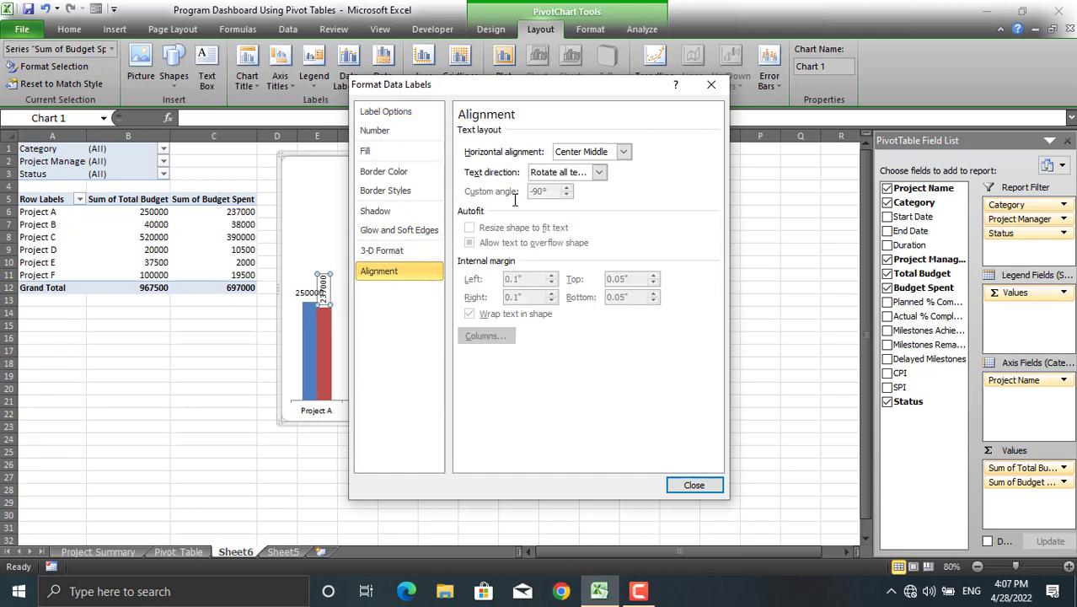
click(695, 484)
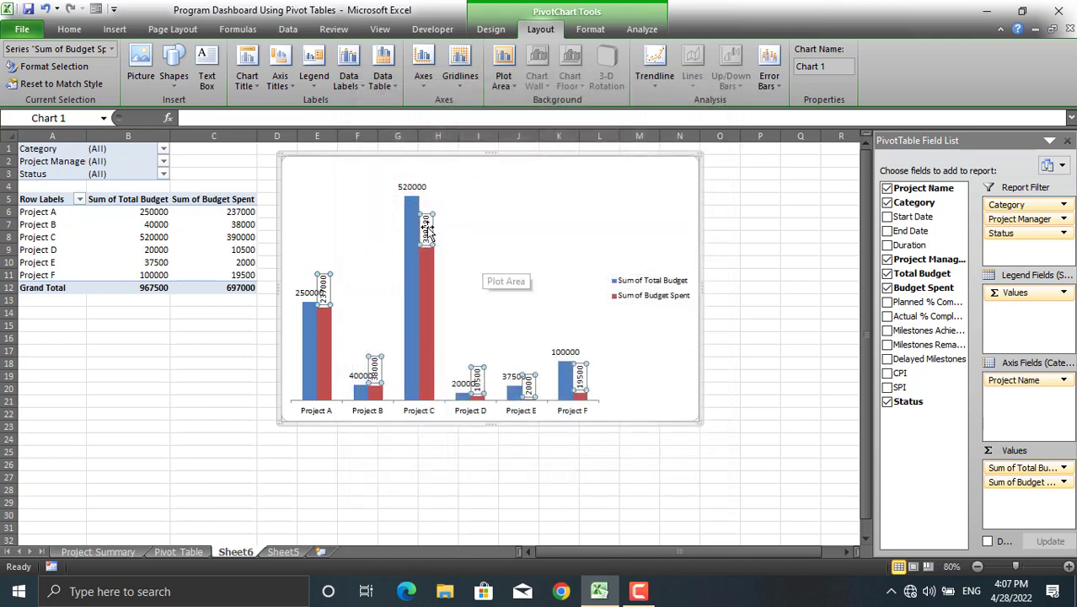
Rotate the Total Budget data labels to a -90° custom angle as well
click(412, 187)
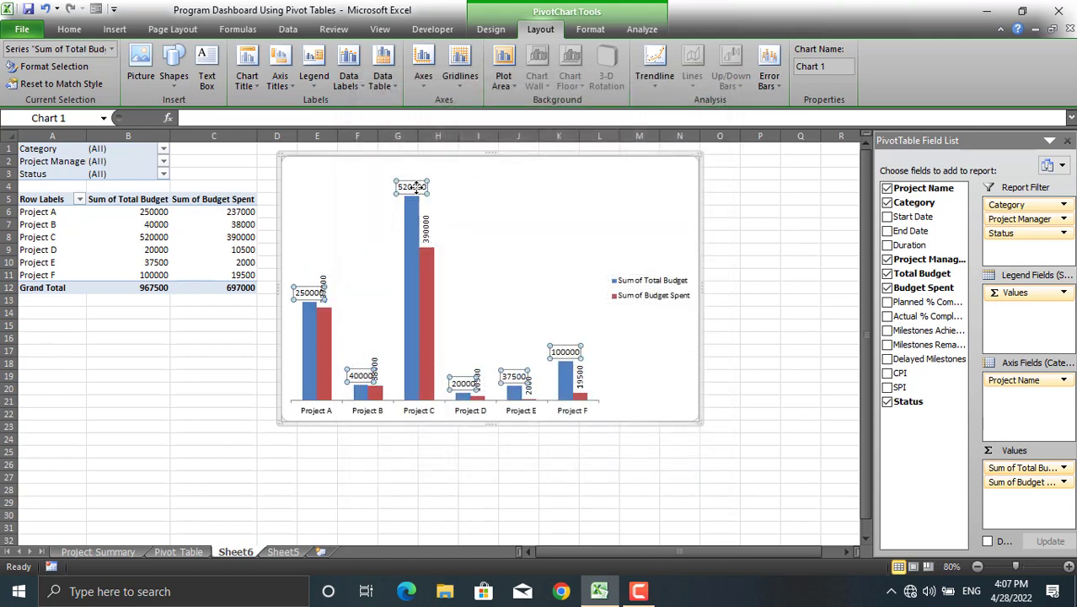
right_click(415, 187)
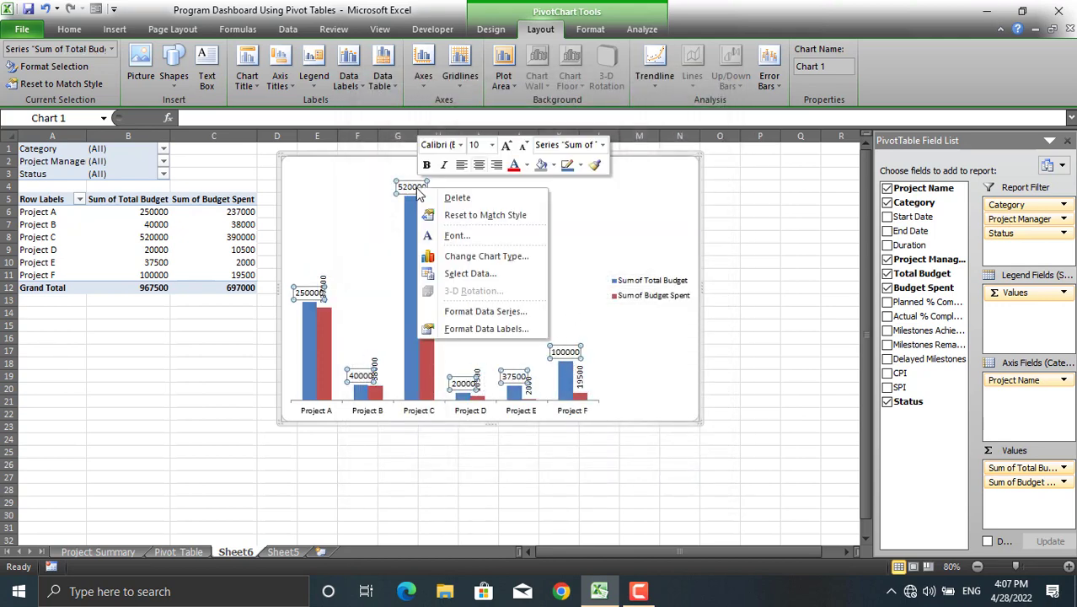
click(496, 335)
click(383, 271)
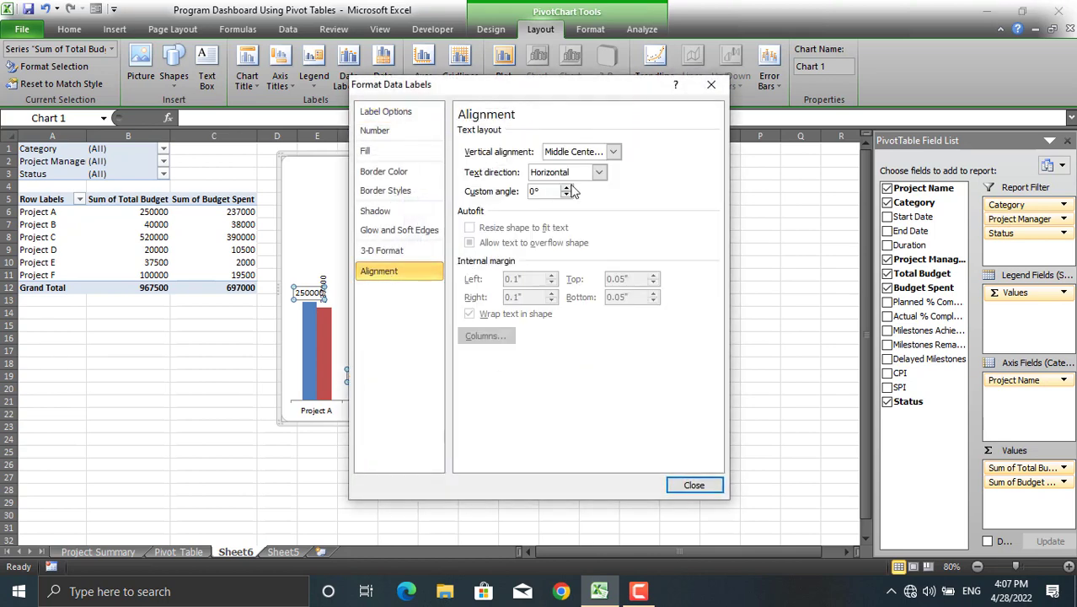
text(-90)
key(Tab)
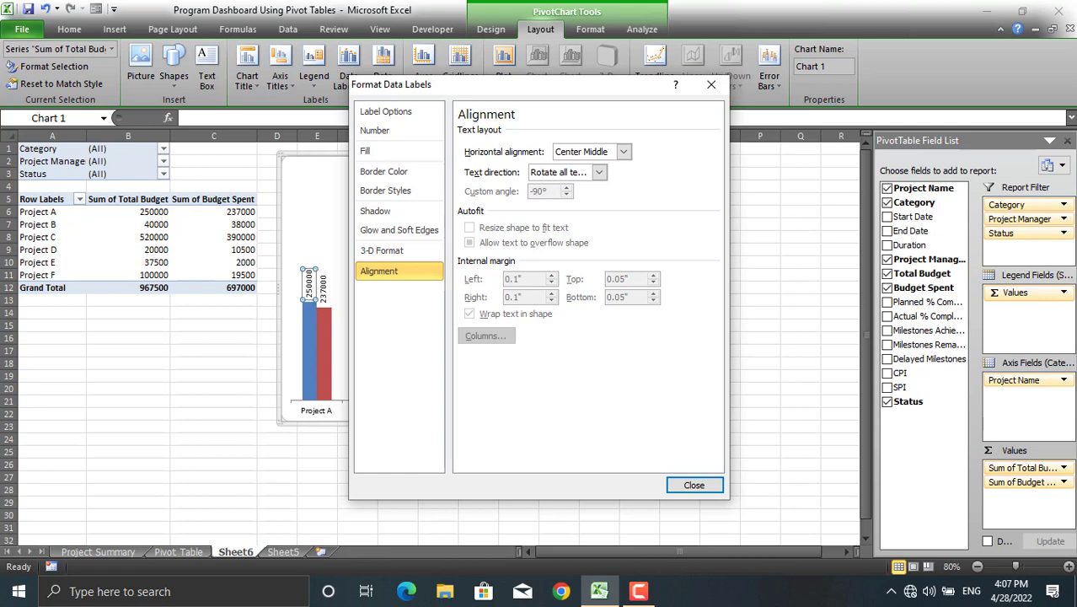
click(713, 489)
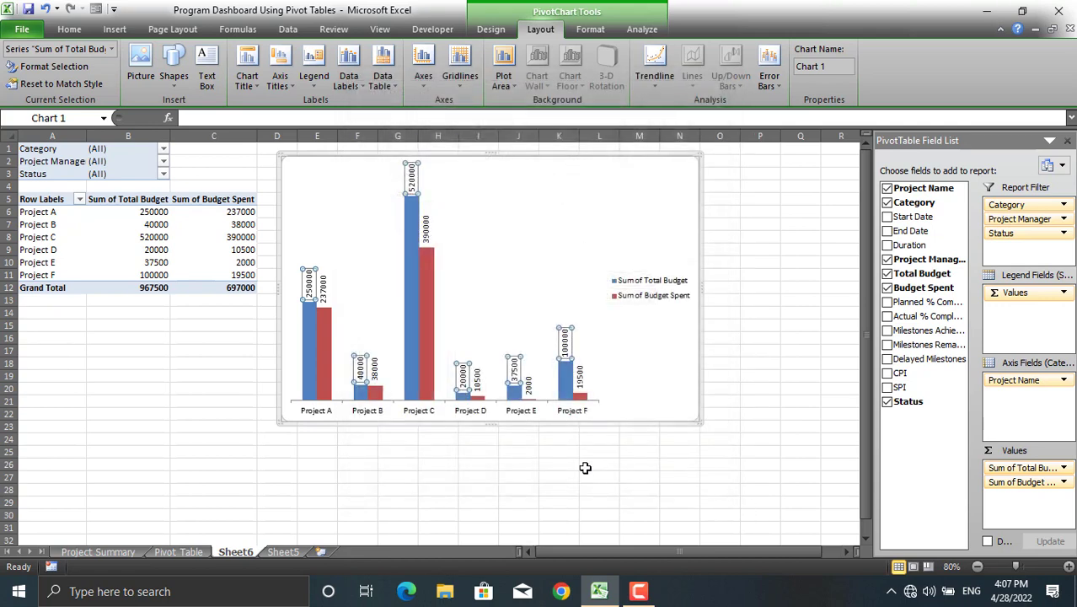
Set the chart legend position to Bottom in Format Legend
click(644, 299)
right_click(644, 299)
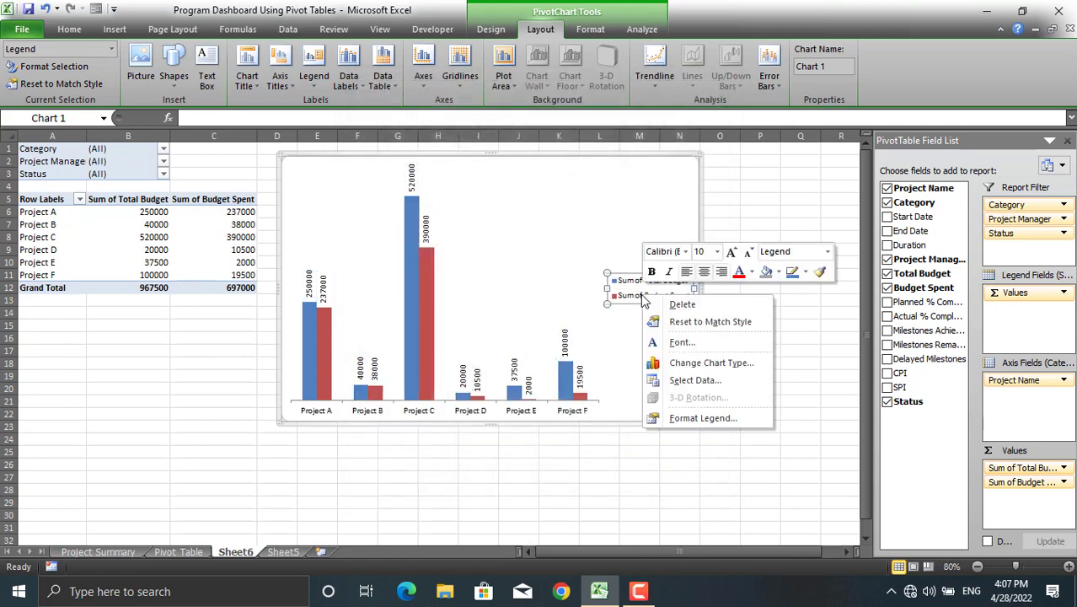
click(709, 419)
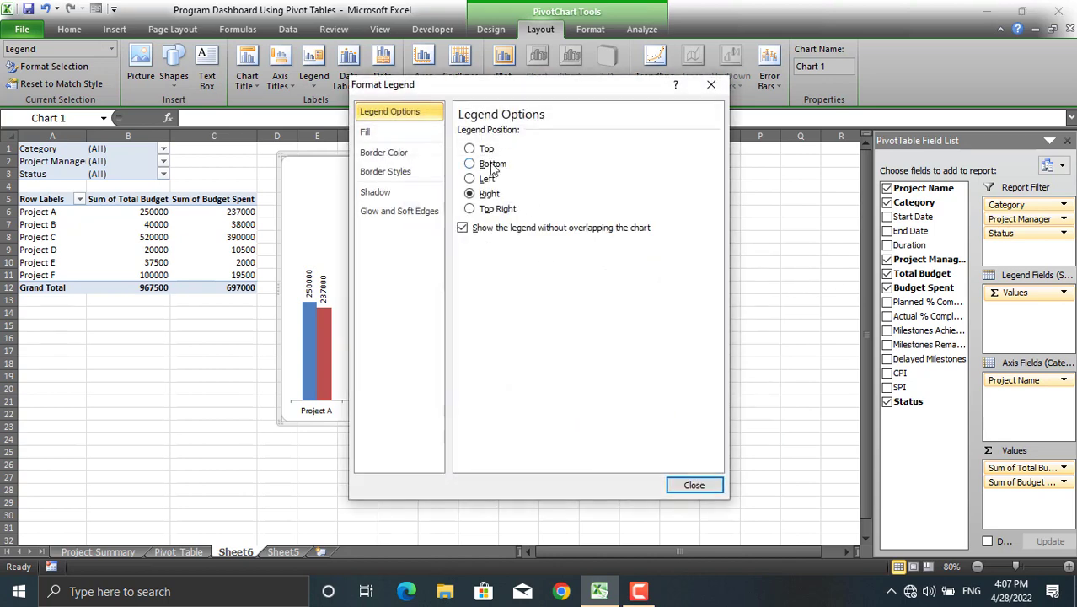
click(492, 164)
click(712, 487)
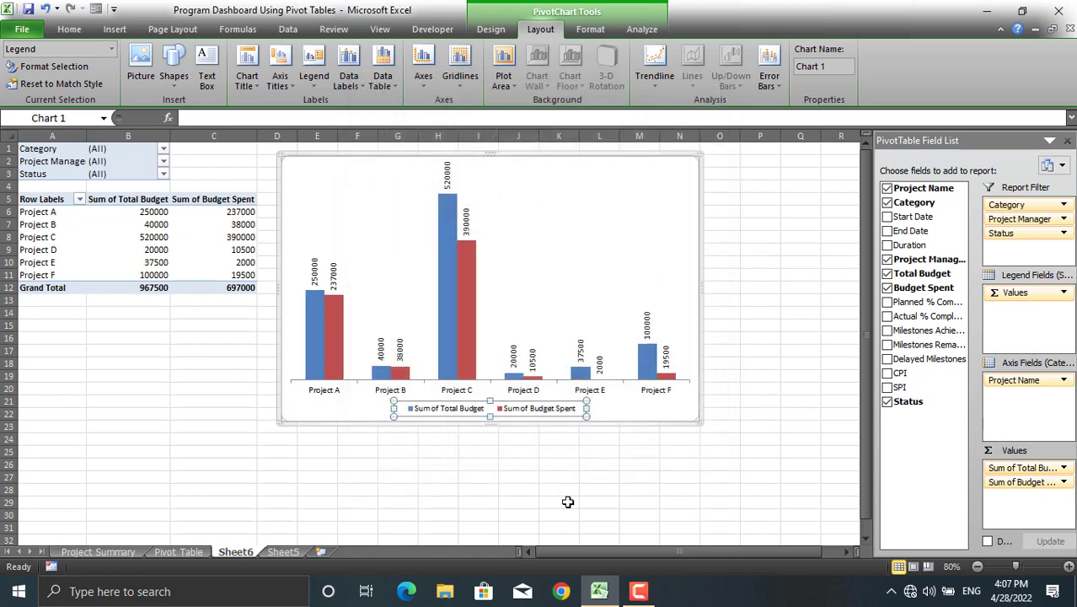
click(337, 312)
Set the Sum of Budget Spent series overlap to about -18%
right_click(337, 312)
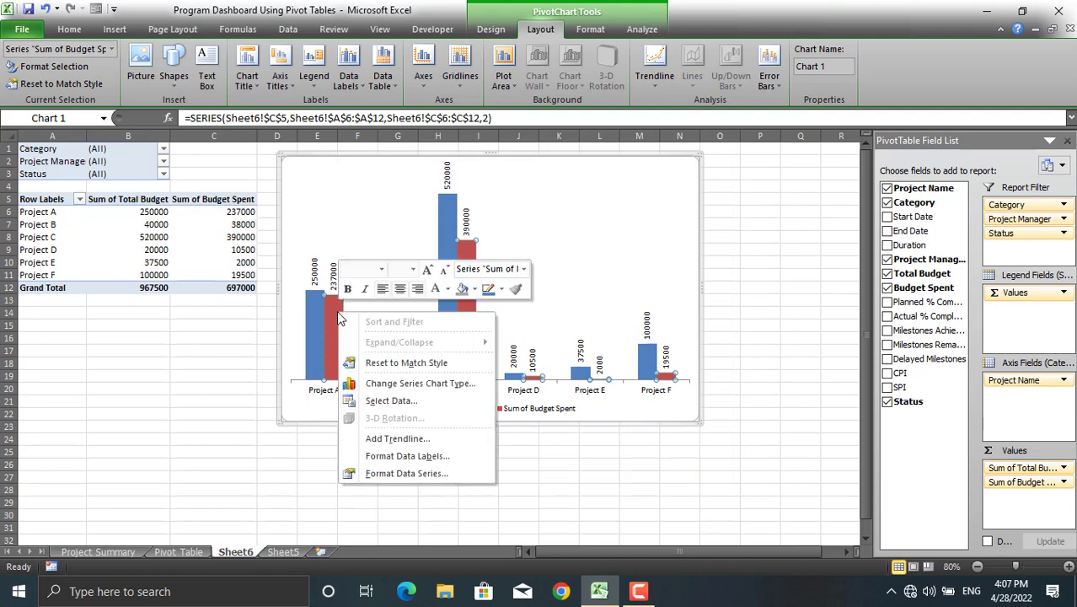
click(413, 472)
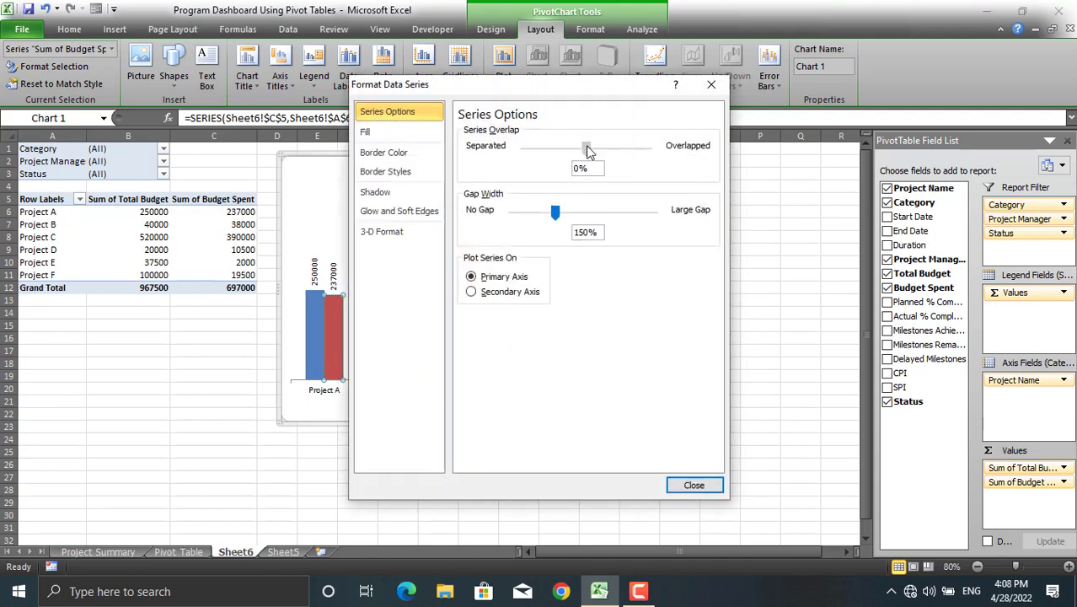
drag(586, 148, 577, 150)
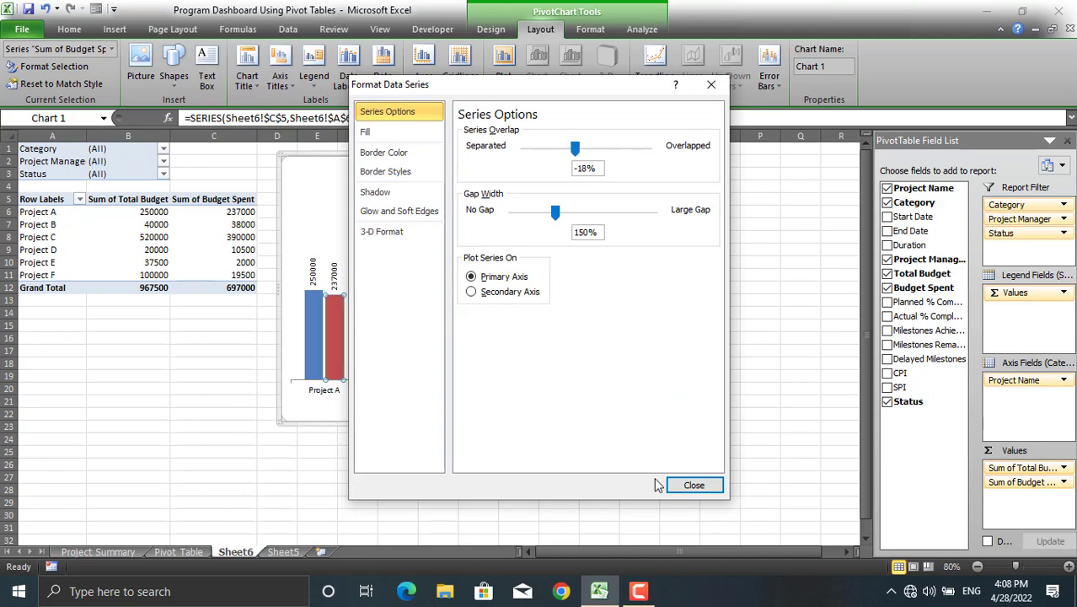
click(691, 486)
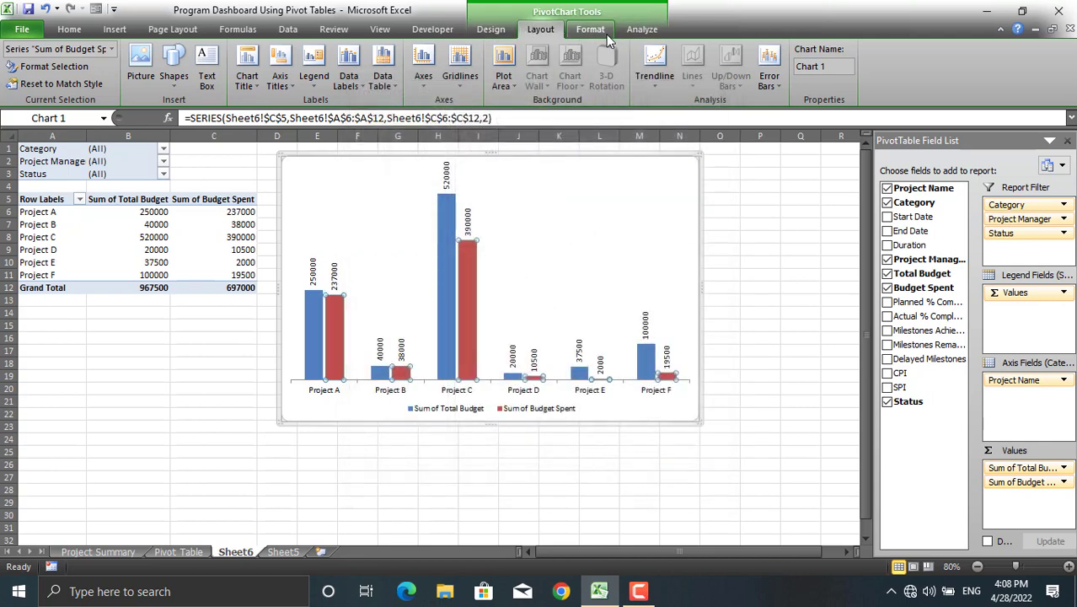
Give the Budget Spent columns a grey shape fill
click(605, 30)
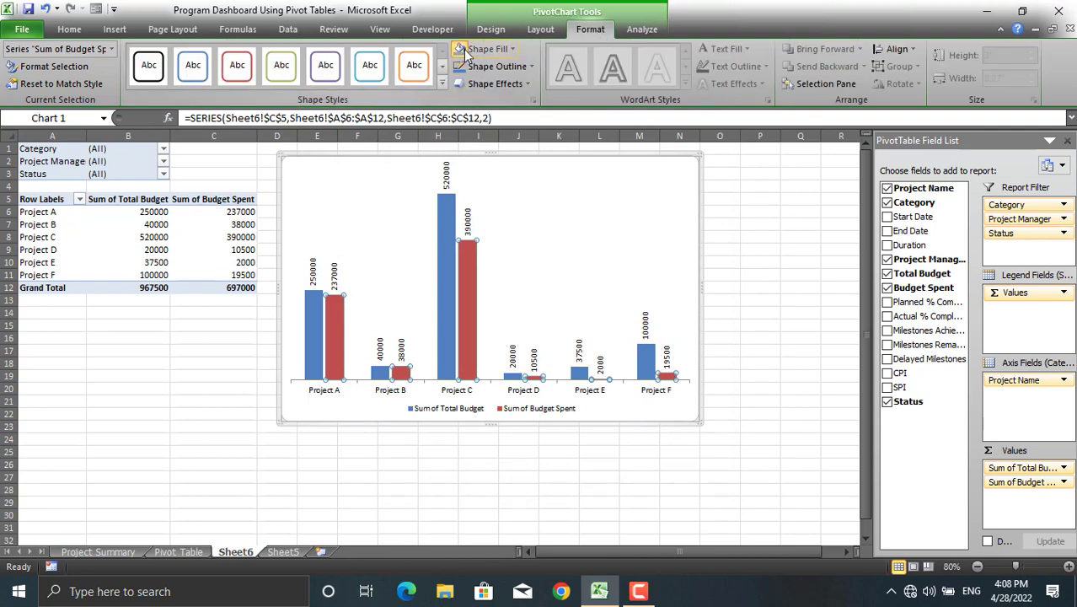
click(466, 51)
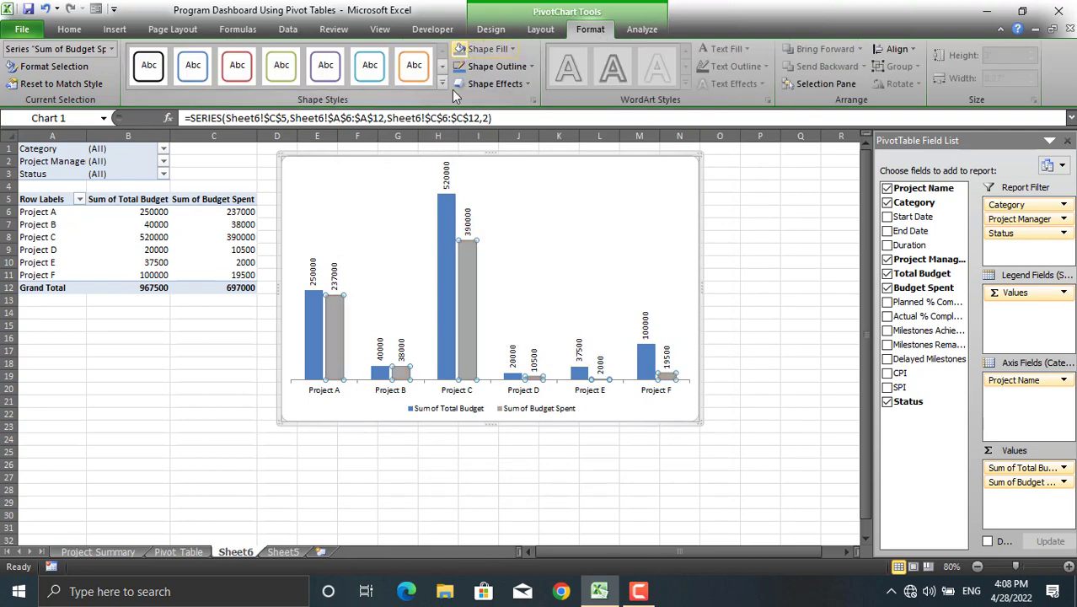
click(492, 446)
Set the chart area border to No line
right_click(560, 423)
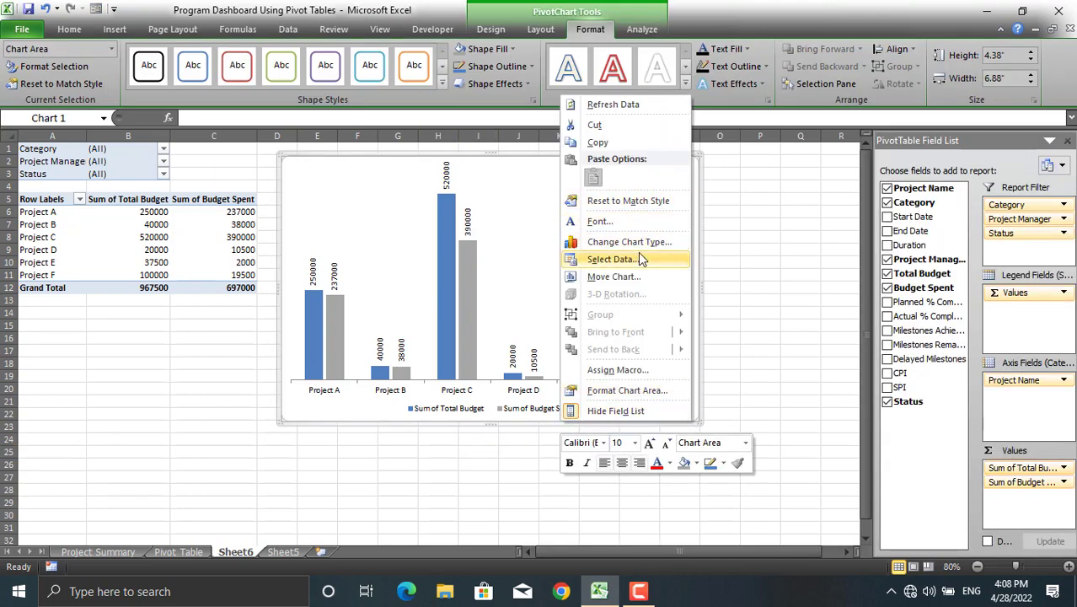
click(628, 391)
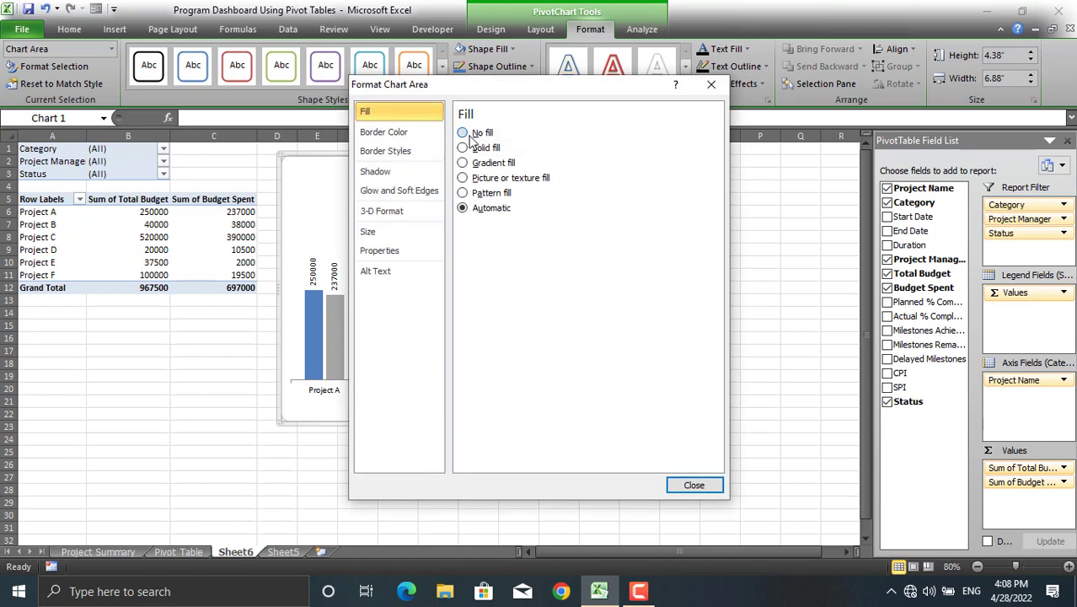
click(394, 132)
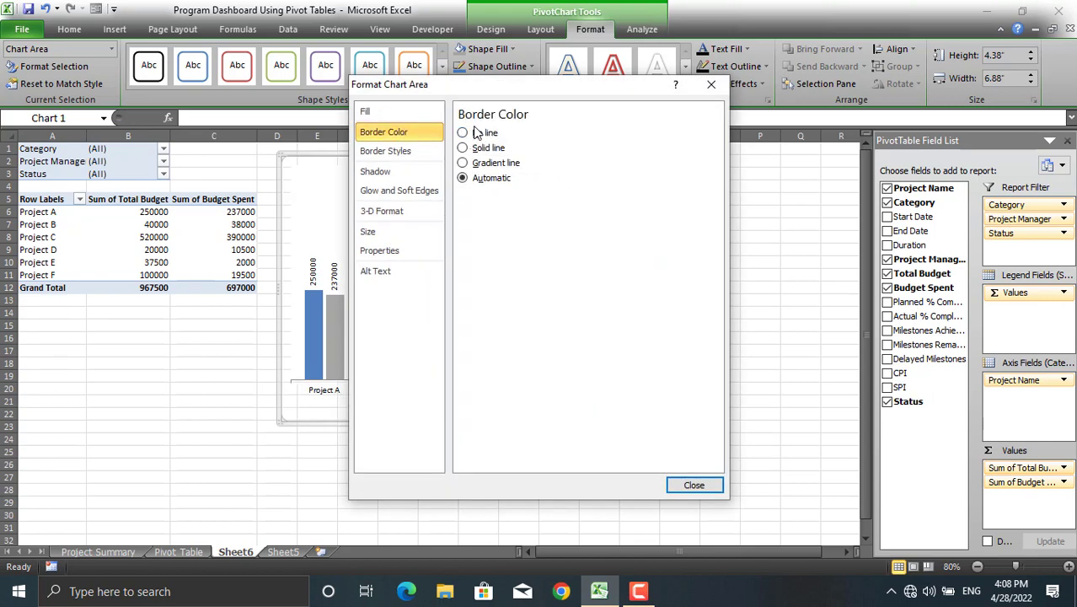
click(476, 135)
click(694, 485)
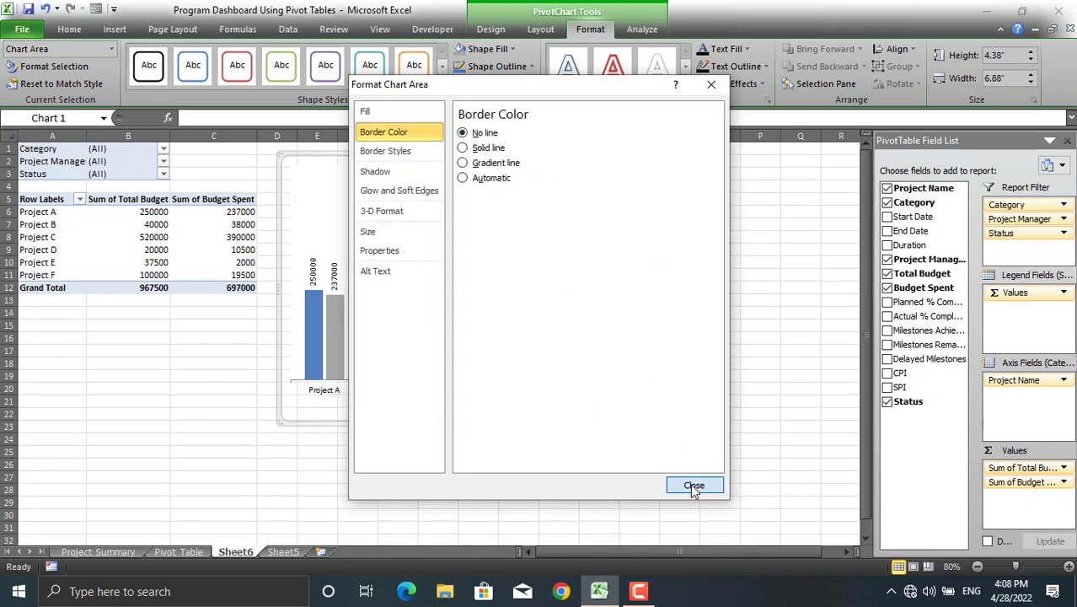
Turn off the worksheet gridlines in the View tab
click(384, 32)
click(243, 173)
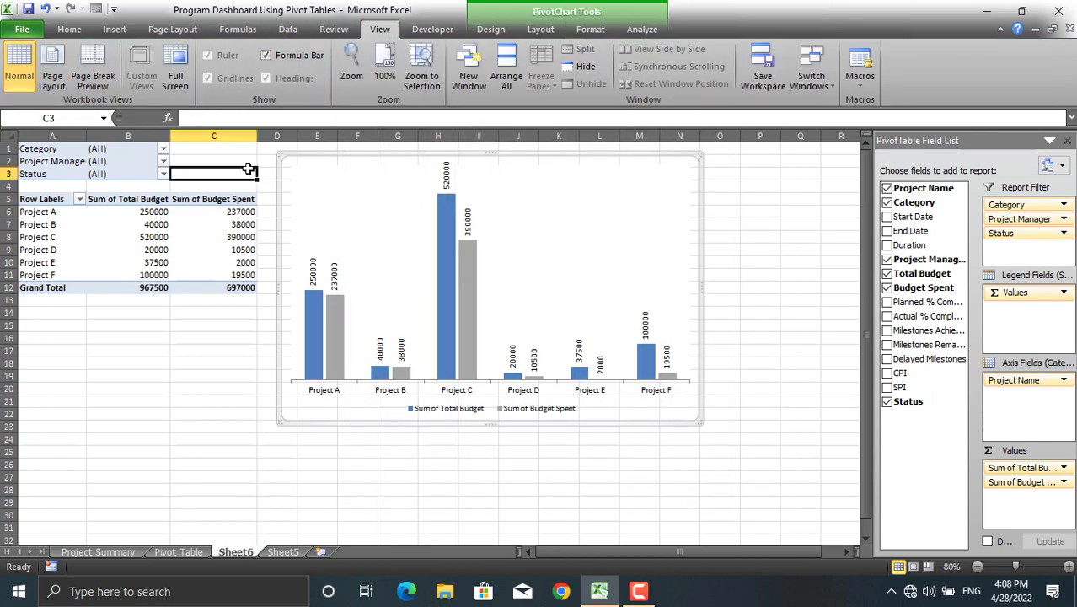
click(224, 76)
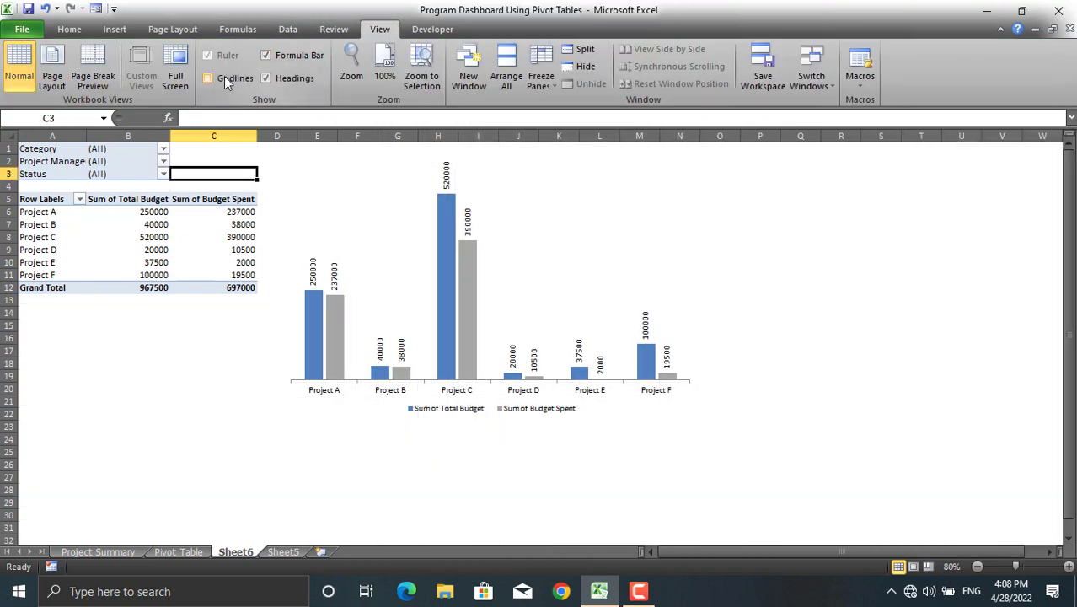
Shorten the chart by dragging its bottom edge up
click(383, 175)
drag(489, 426, 490, 303)
click(595, 348)
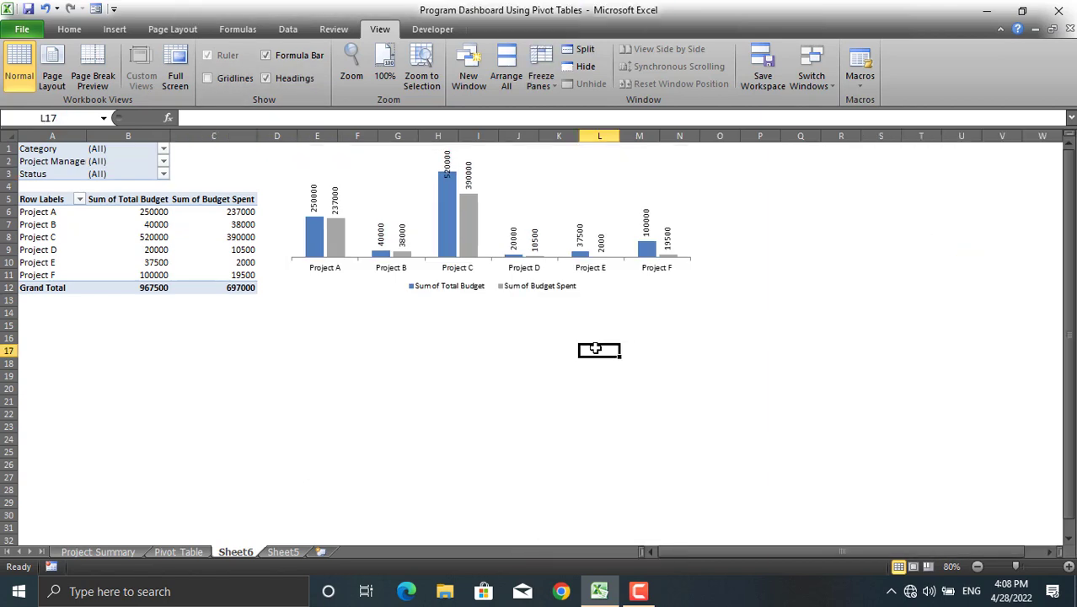
Filter the dashboard's project slicer to Projects A, C, D and E, then return to Sheet6
click(181, 554)
click(527, 431)
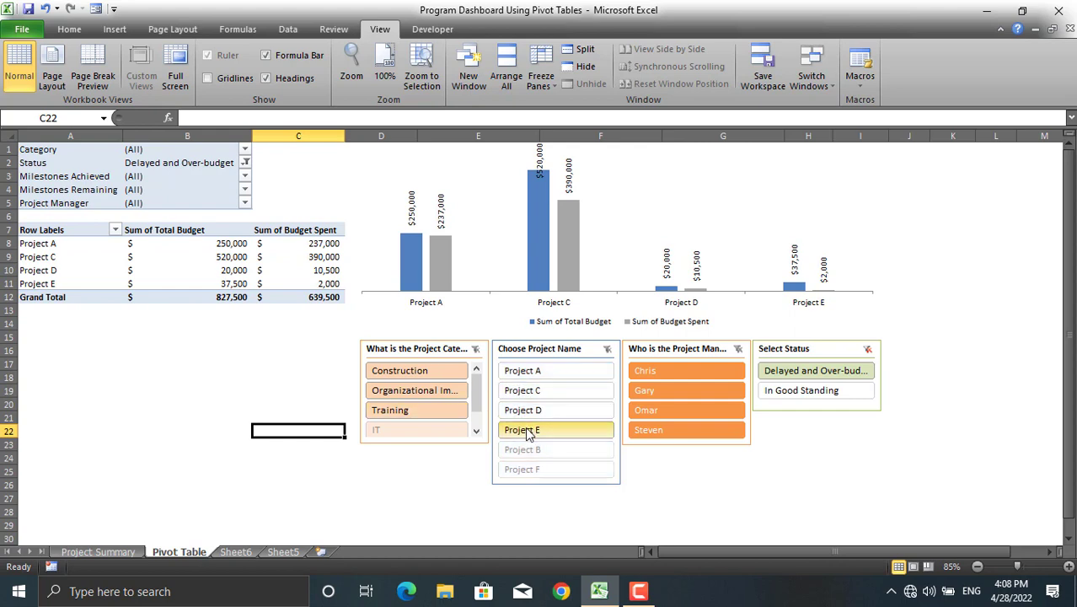
click(542, 395)
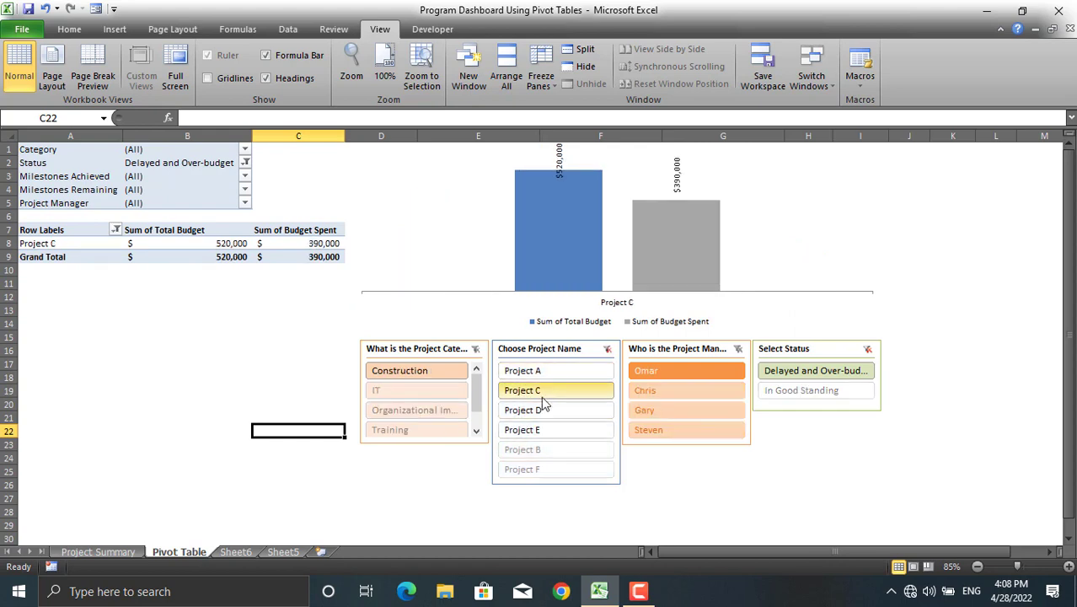
drag(528, 375, 524, 431)
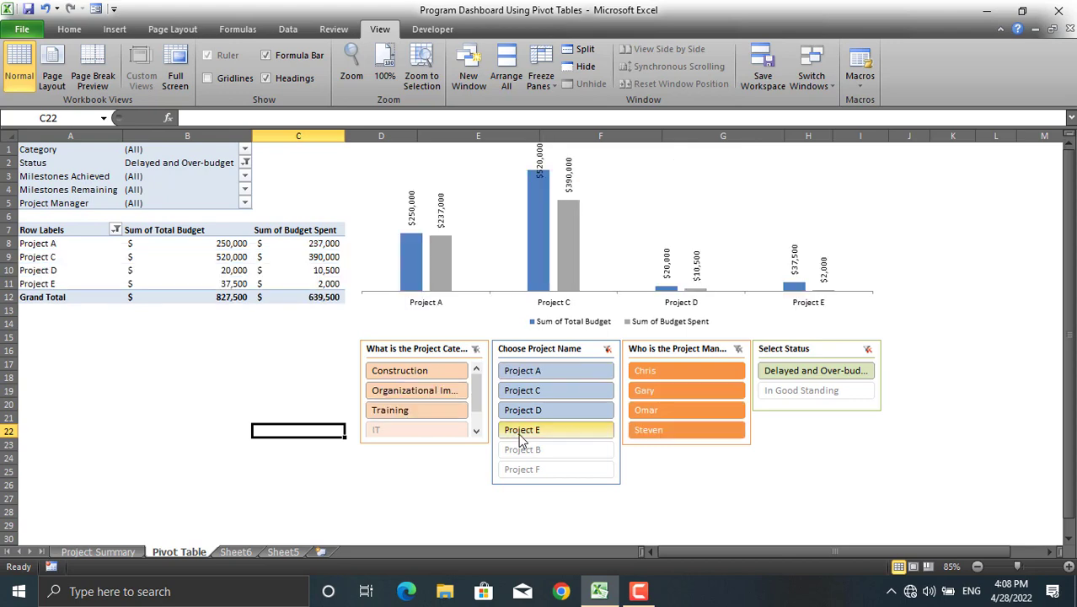
click(238, 551)
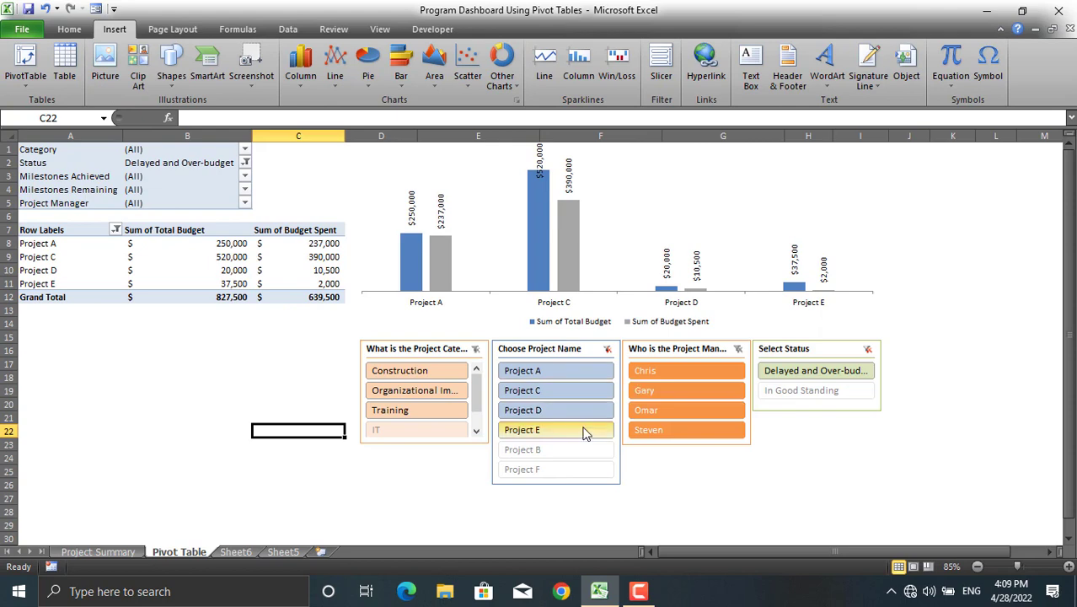
click(234, 551)
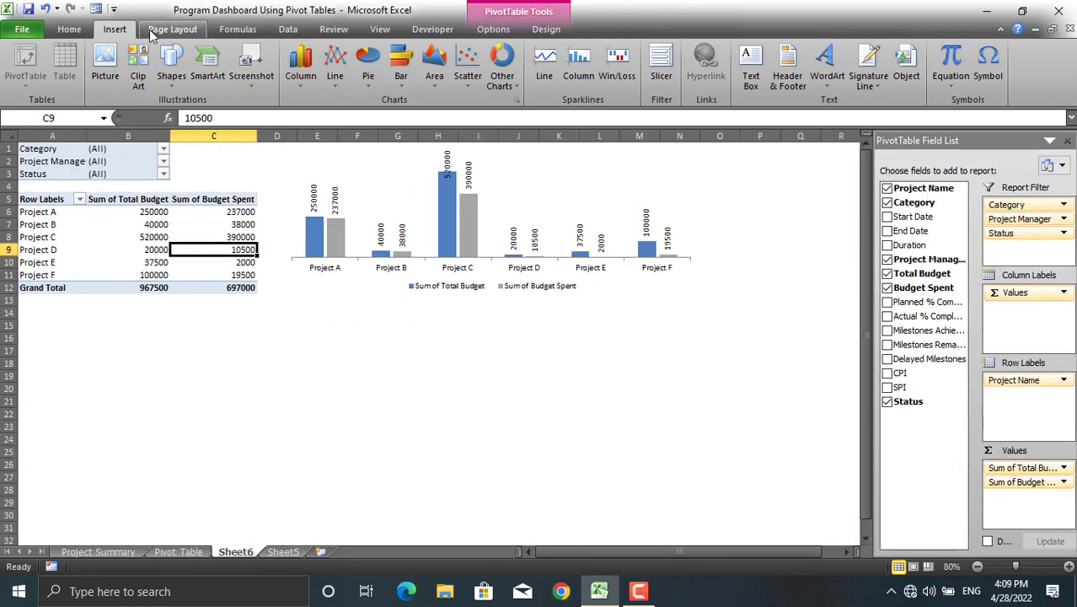
Insert slicers for Project Name, Category, Project Manager and Status
click(661, 76)
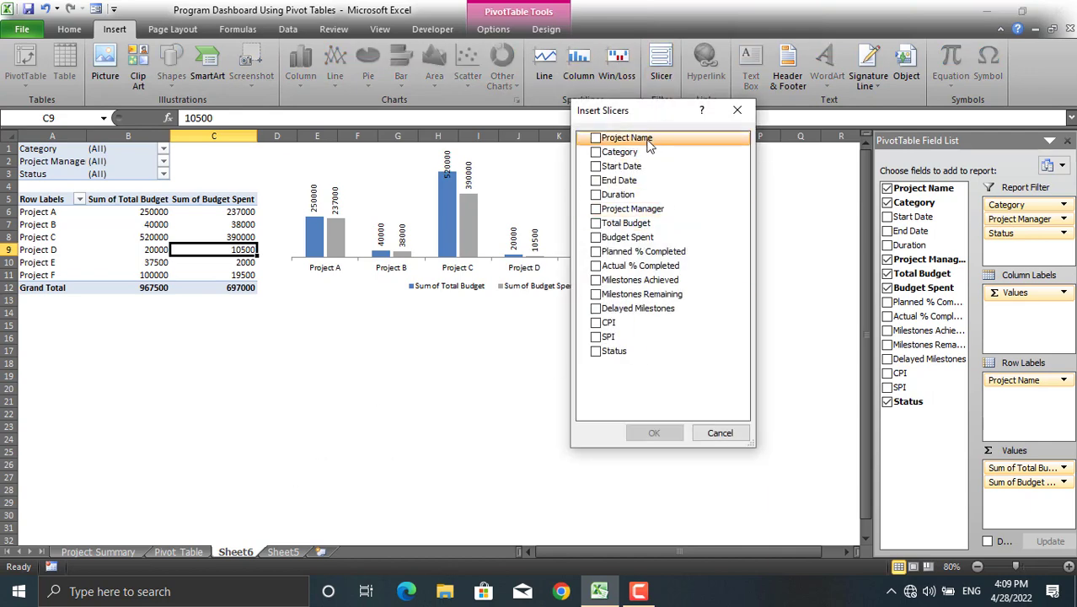
click(598, 139)
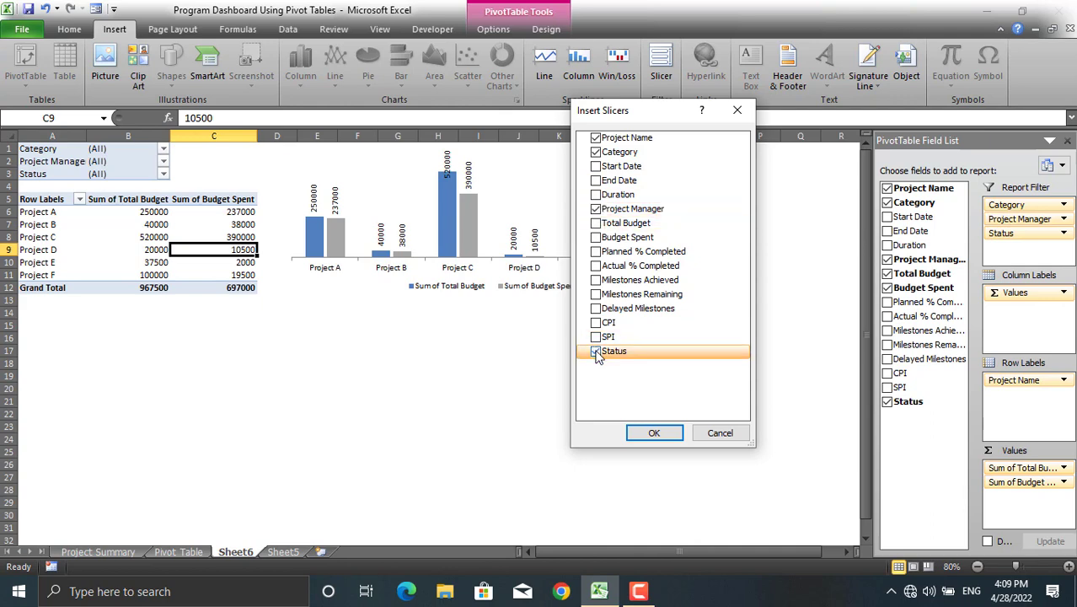
click(645, 433)
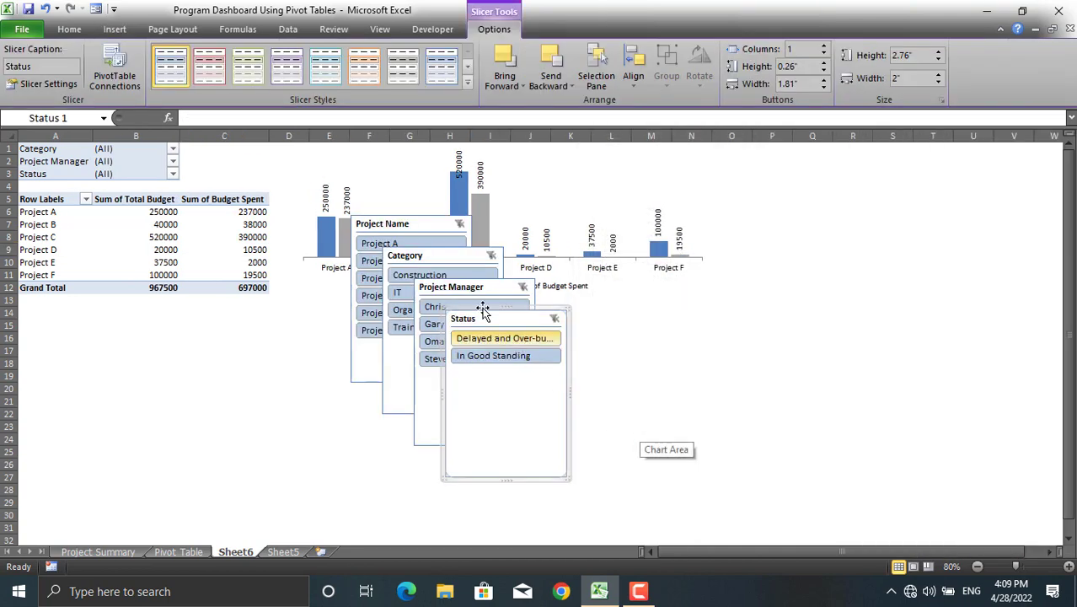
Shorten the Project Name slicer to end at Project F and give it an orange slicer style
click(337, 274)
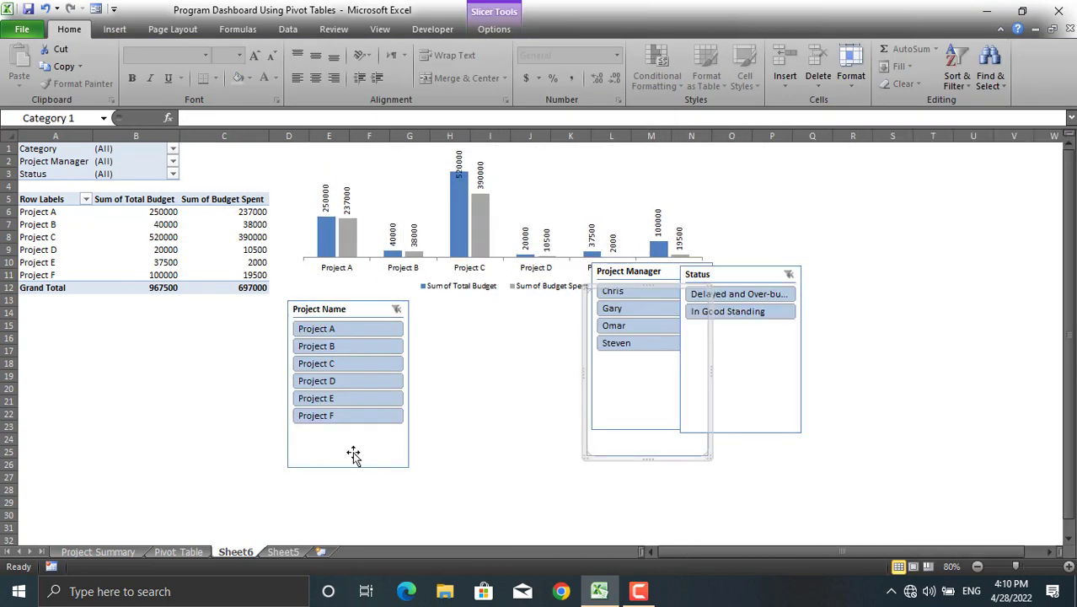
click(396, 465)
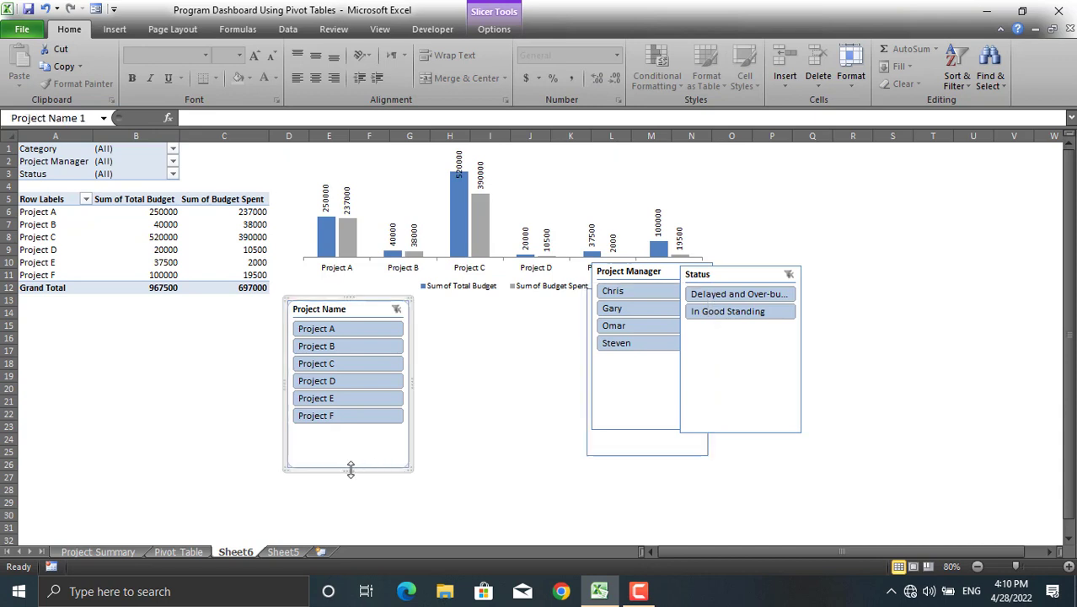
drag(349, 464, 350, 429)
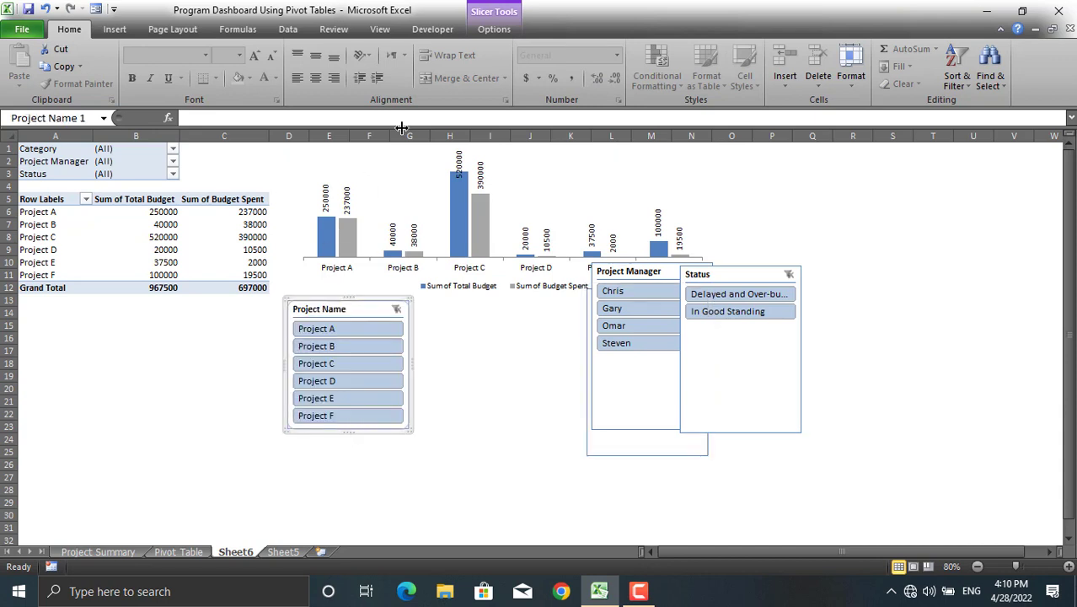
click(494, 26)
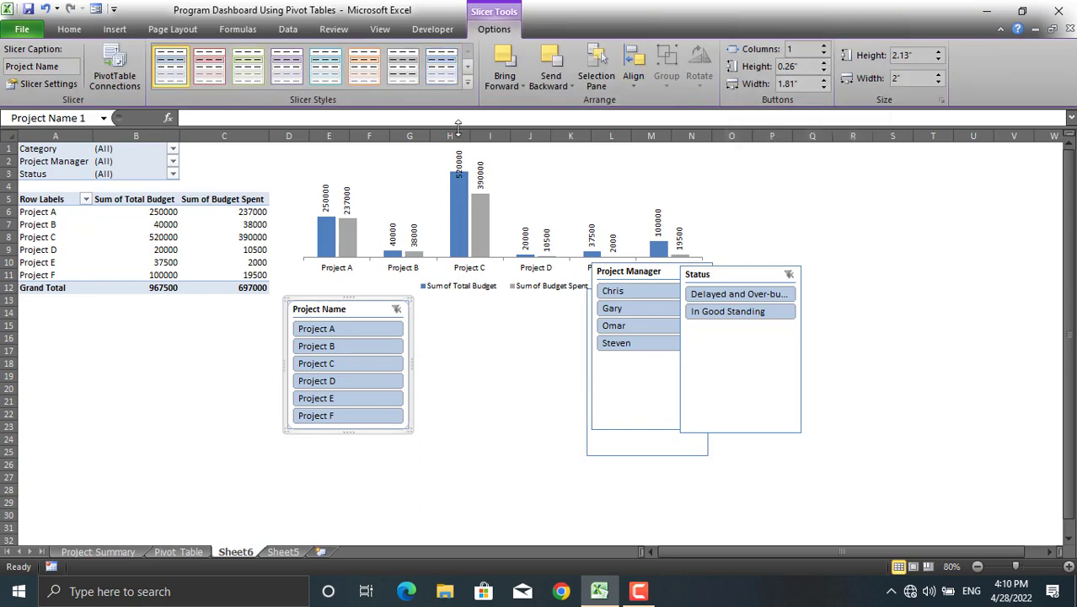
click(211, 76)
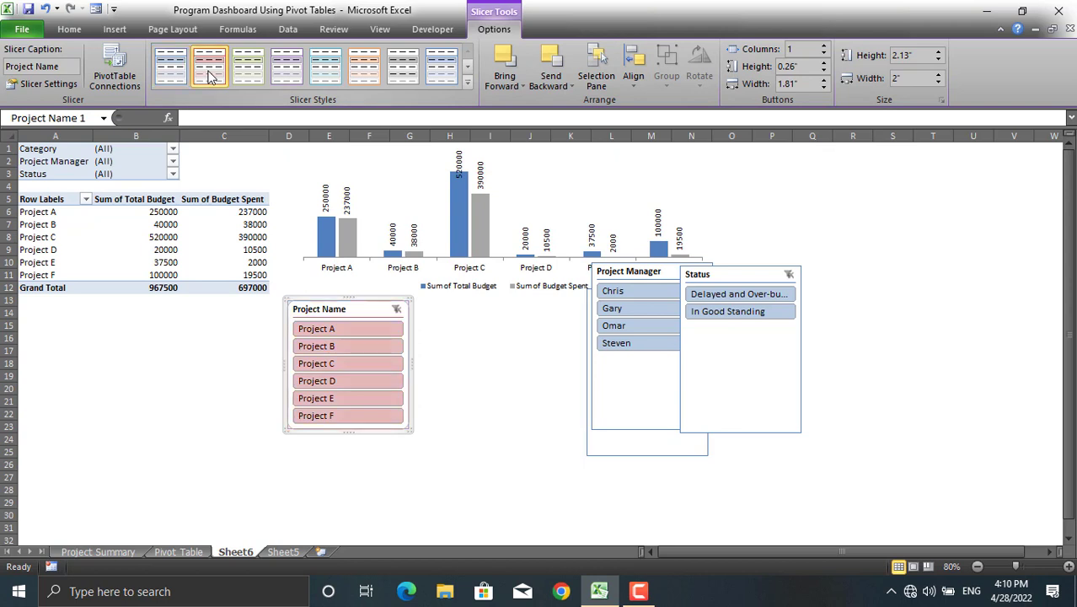
click(366, 67)
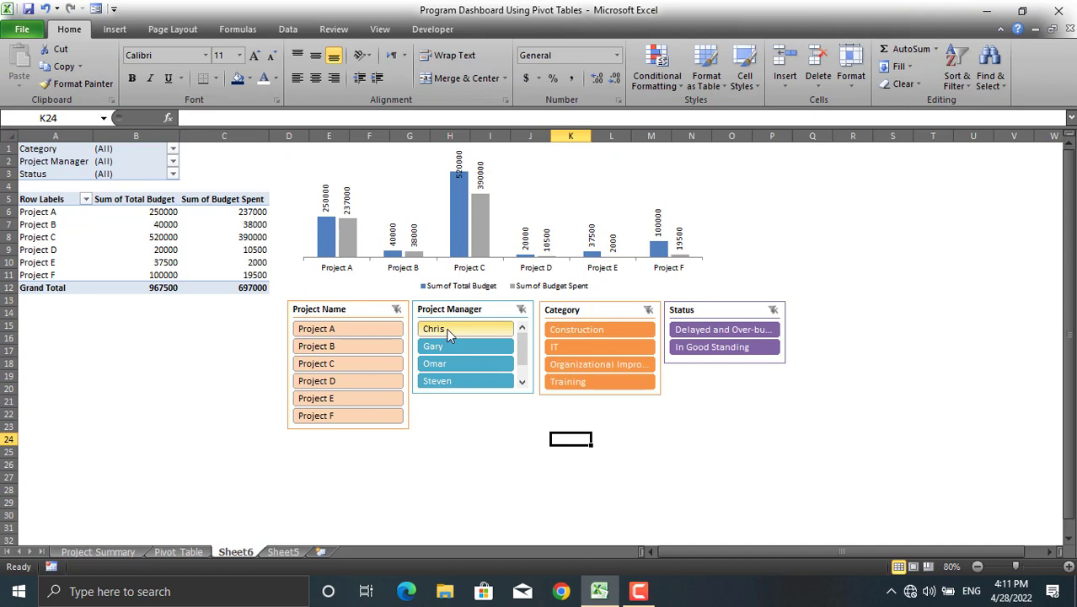
click(445, 328)
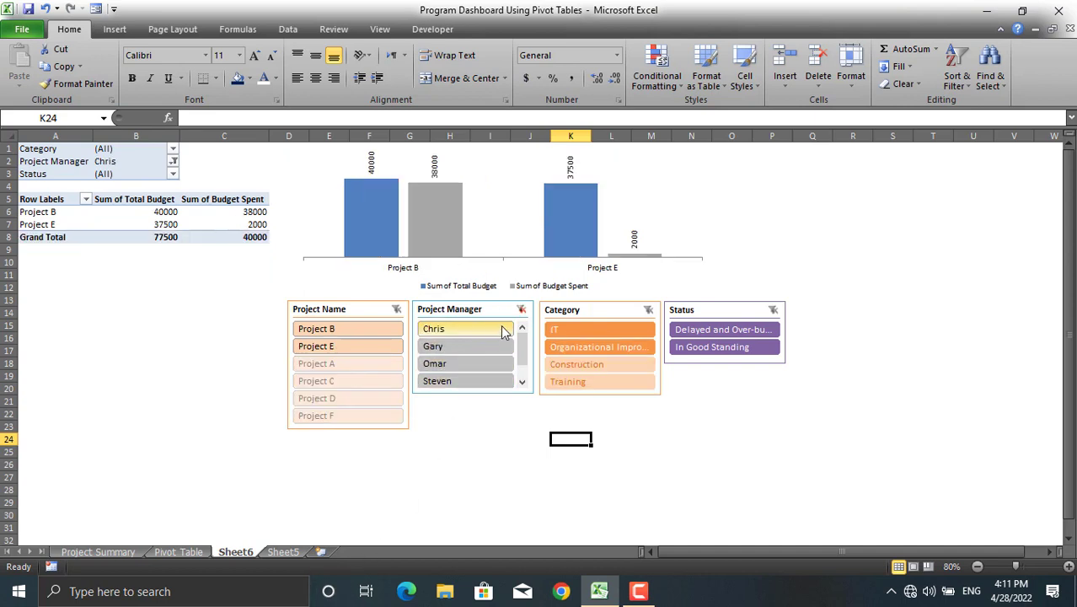
ctrl+click(449, 348)
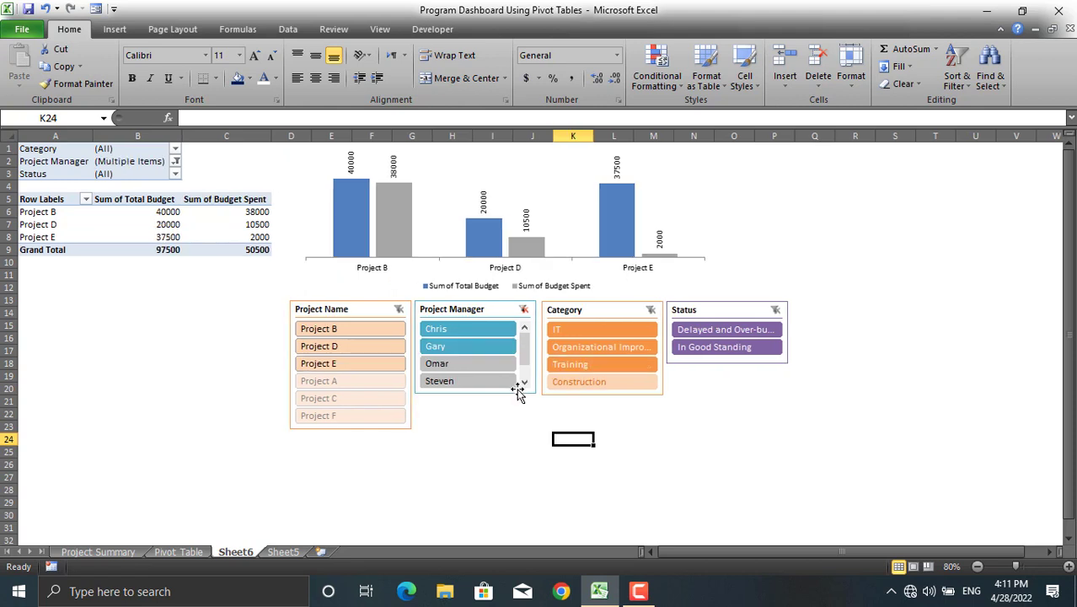
click(477, 360)
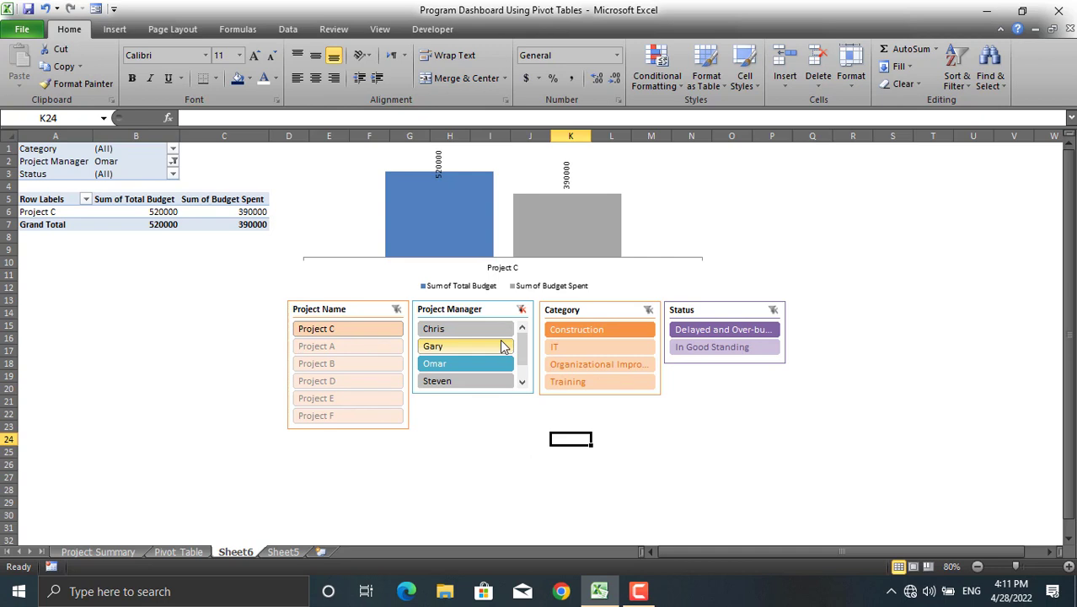
click(477, 332)
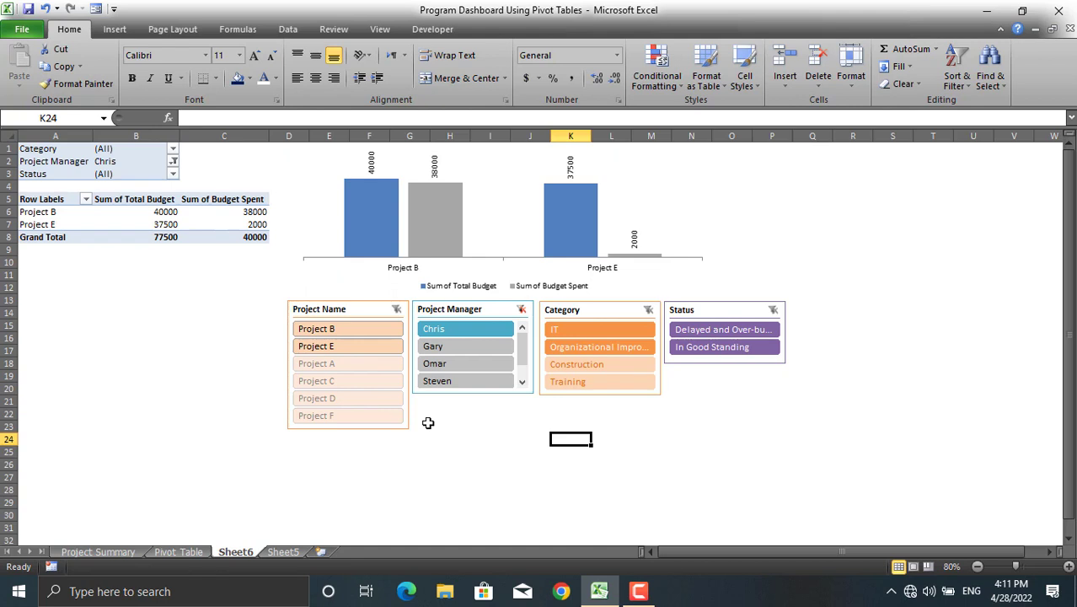
drag(428, 422, 451, 425)
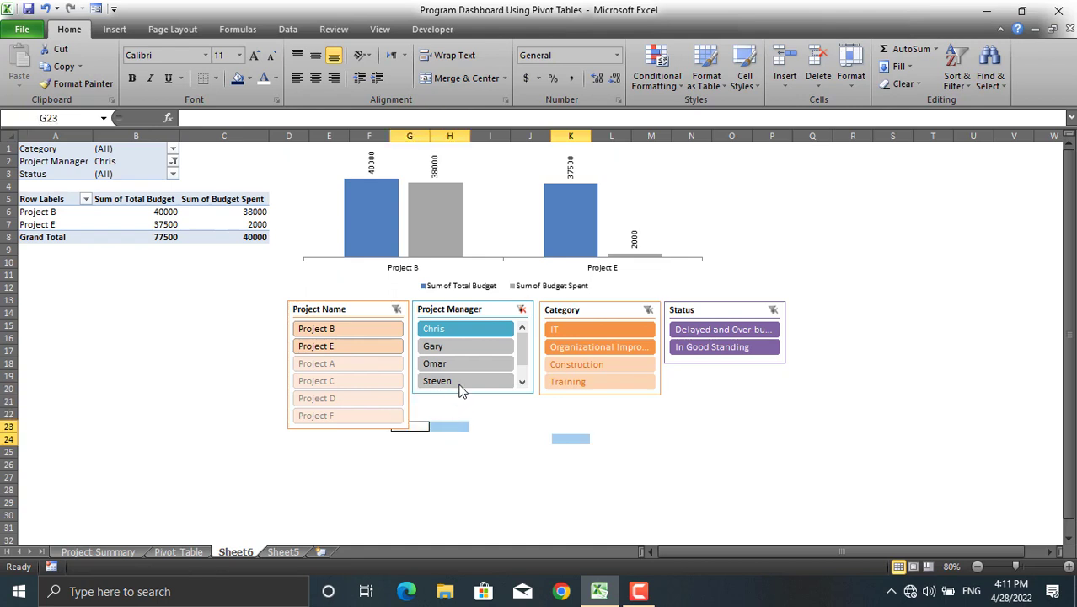
ctrl+click(455, 362)
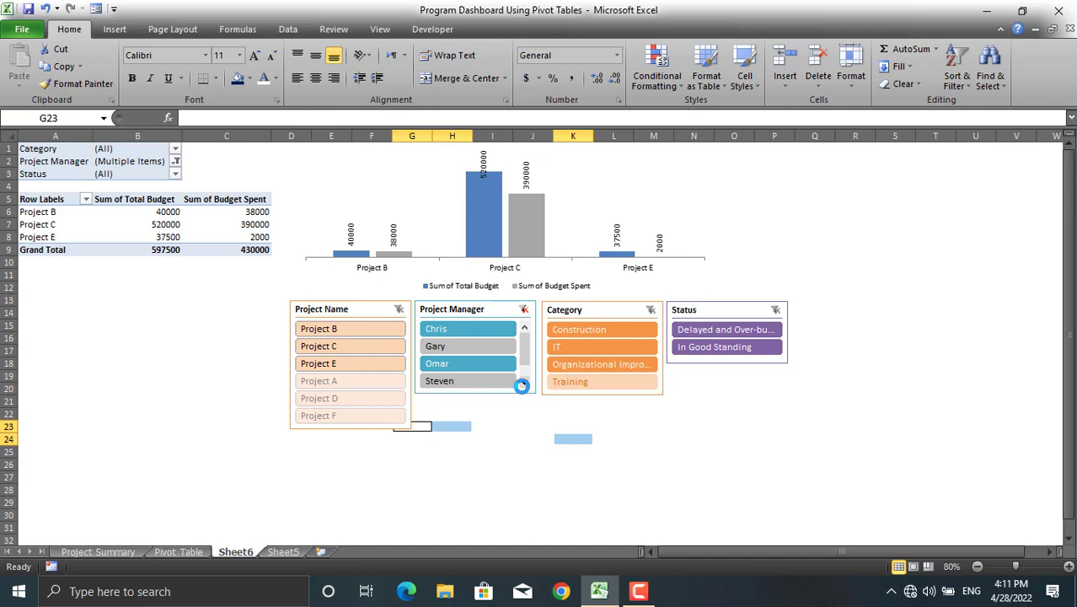
click(525, 312)
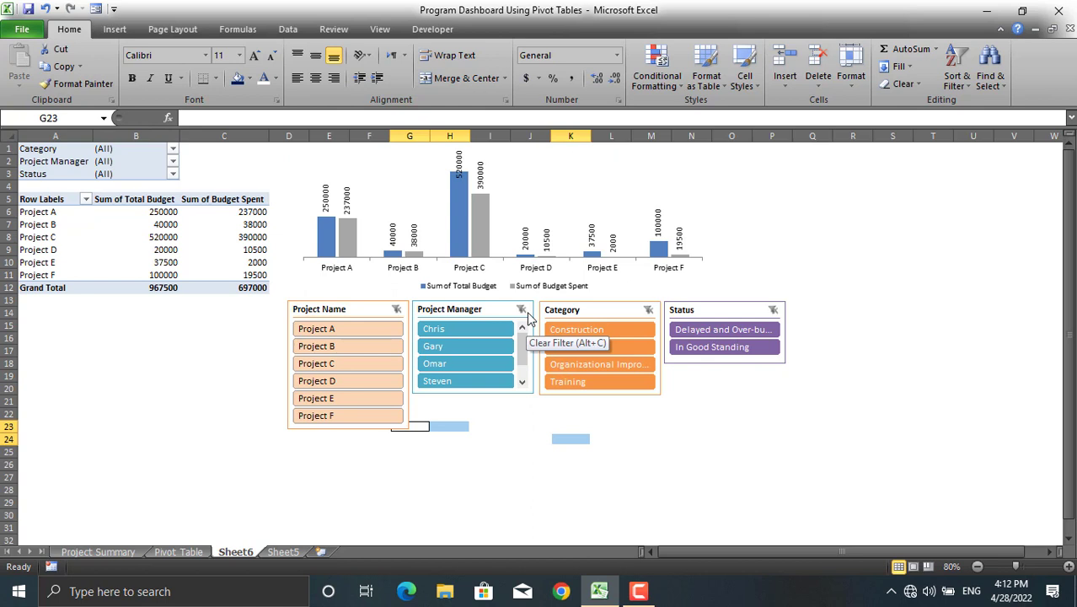
click(139, 416)
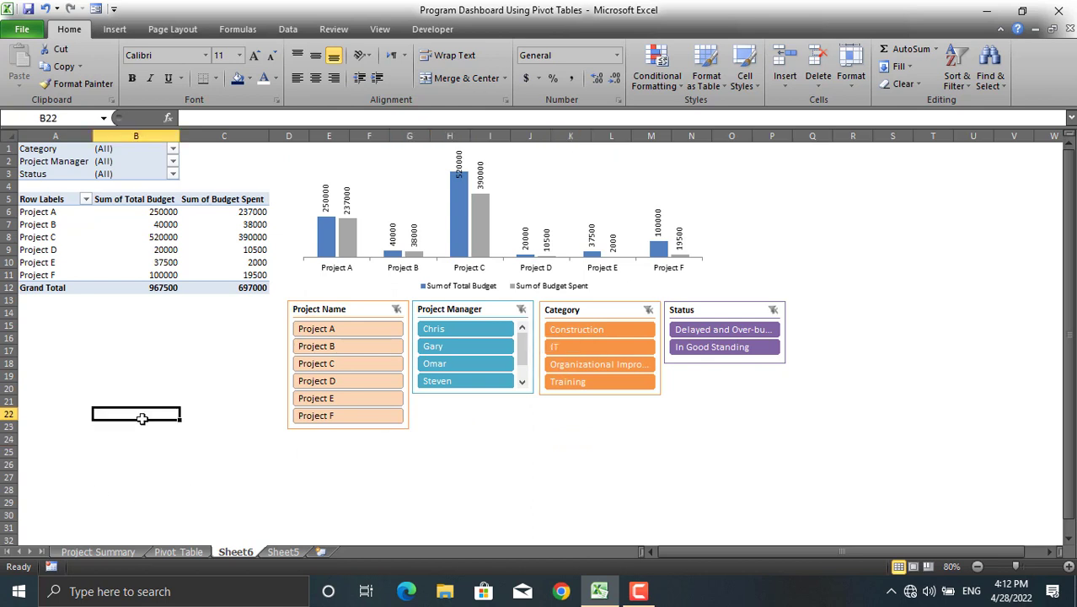
Filter the Category report filter to Construction, leaving Projects A, C and F
click(173, 150)
click(57, 200)
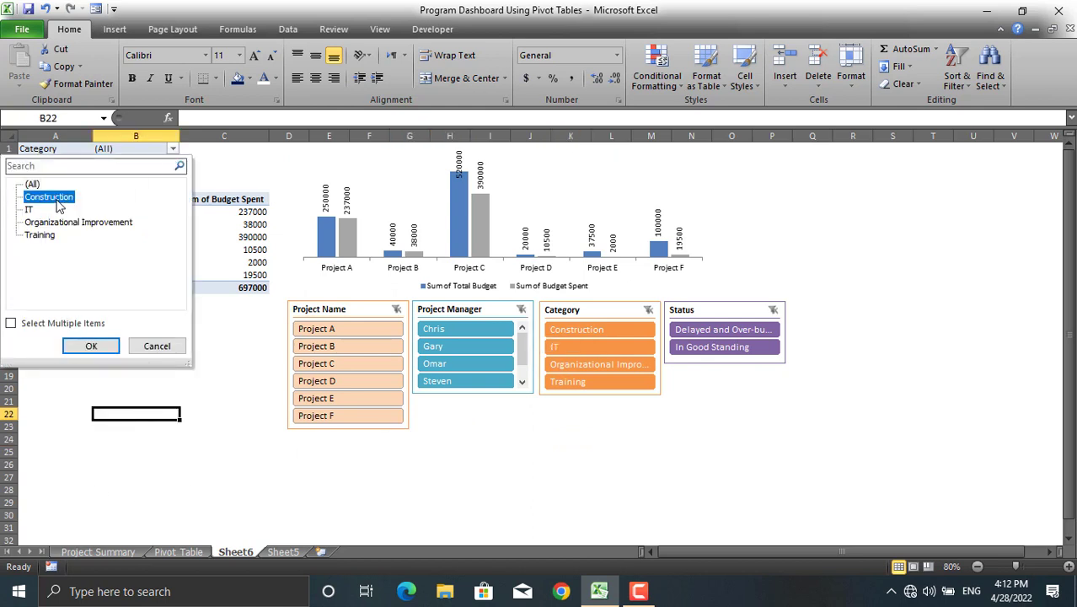
click(80, 349)
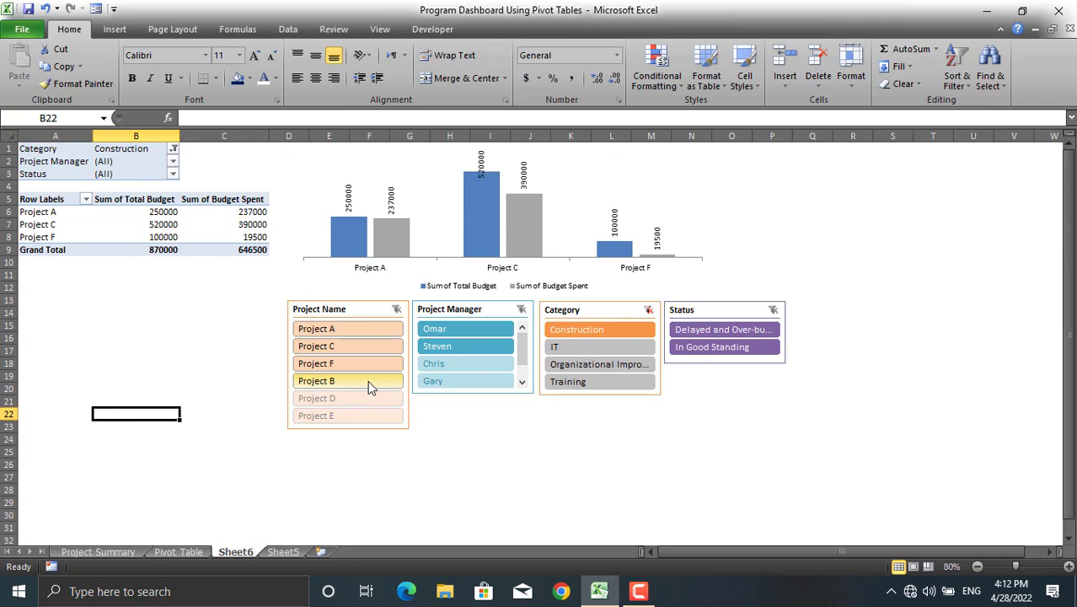
click(348, 303)
click(178, 551)
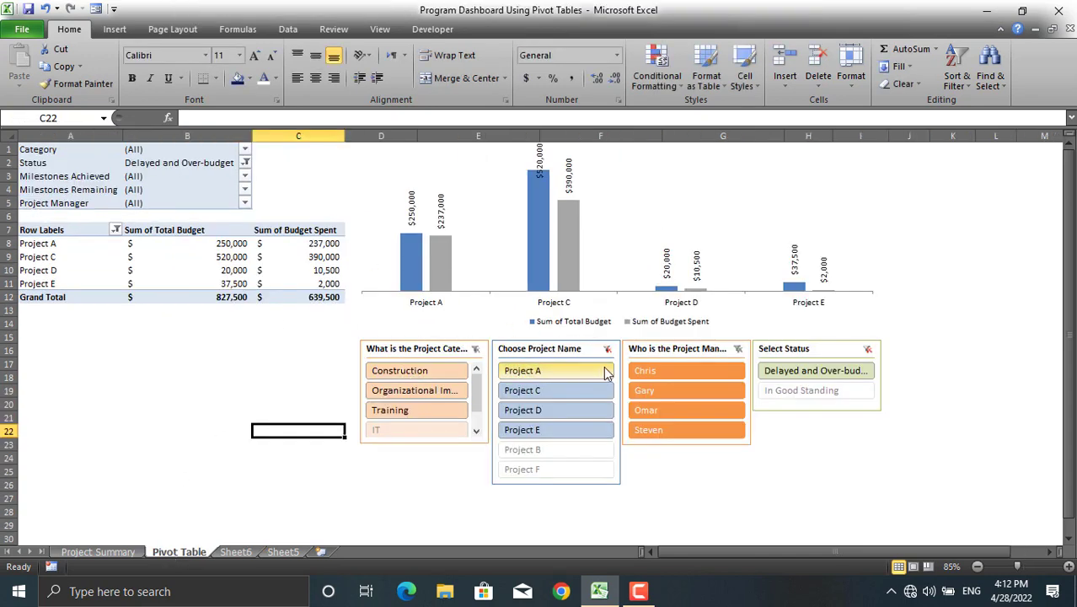
click(233, 551)
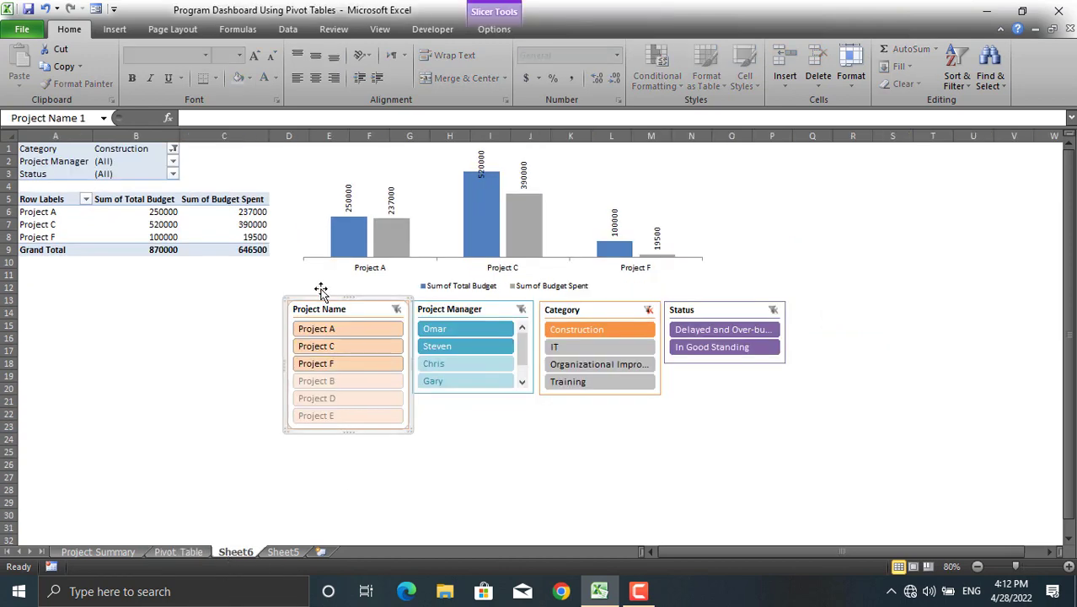
Change the Project Name slicer caption to 'Choose the Project Name'
click(503, 10)
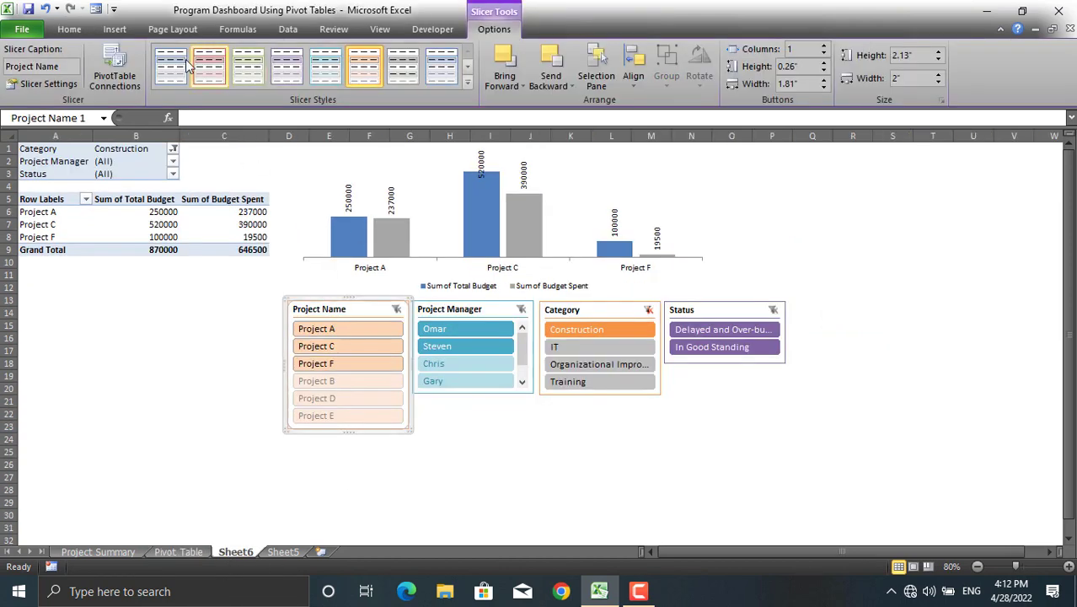
click(78, 66)
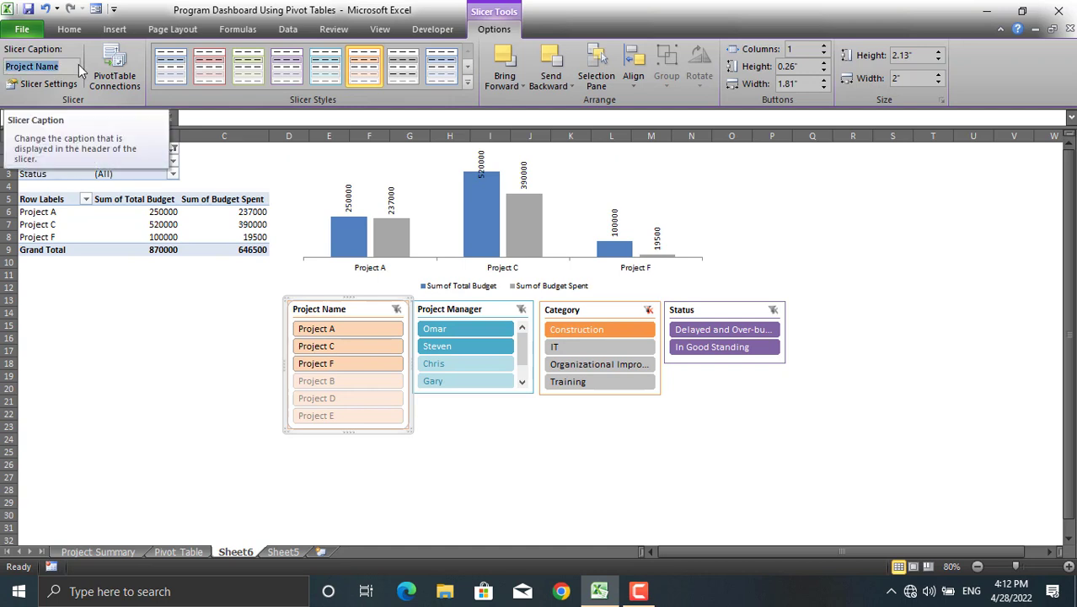
text(Choose th)
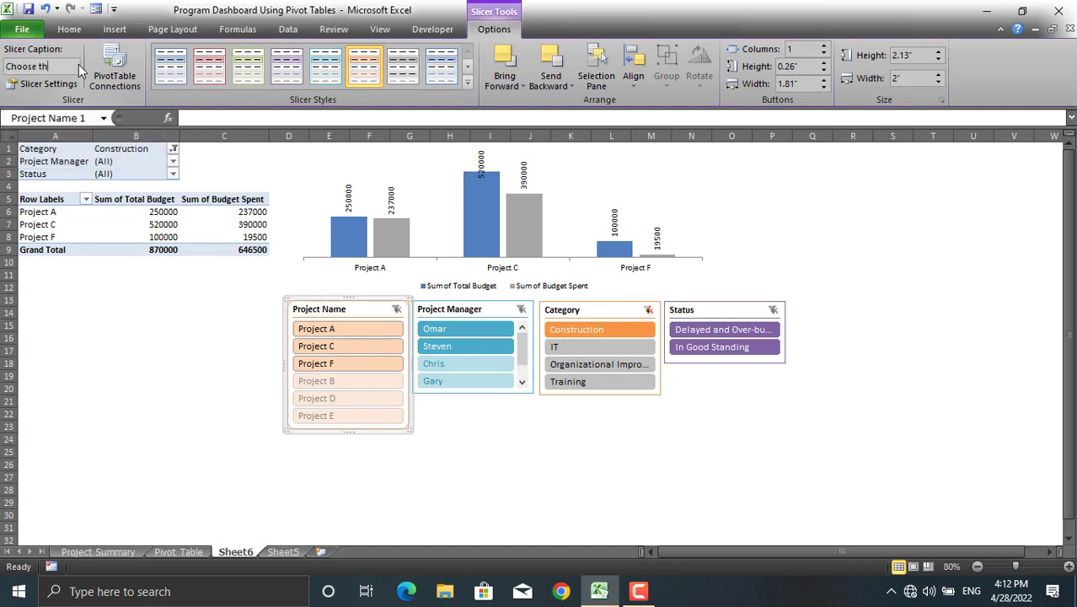
text(e Project Name)
key(Return)
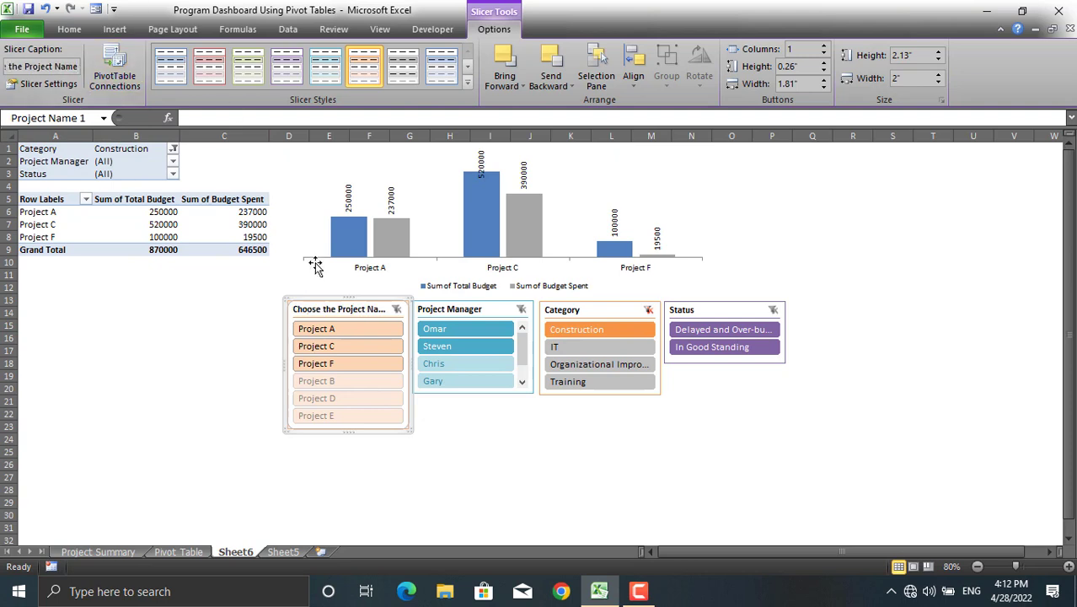